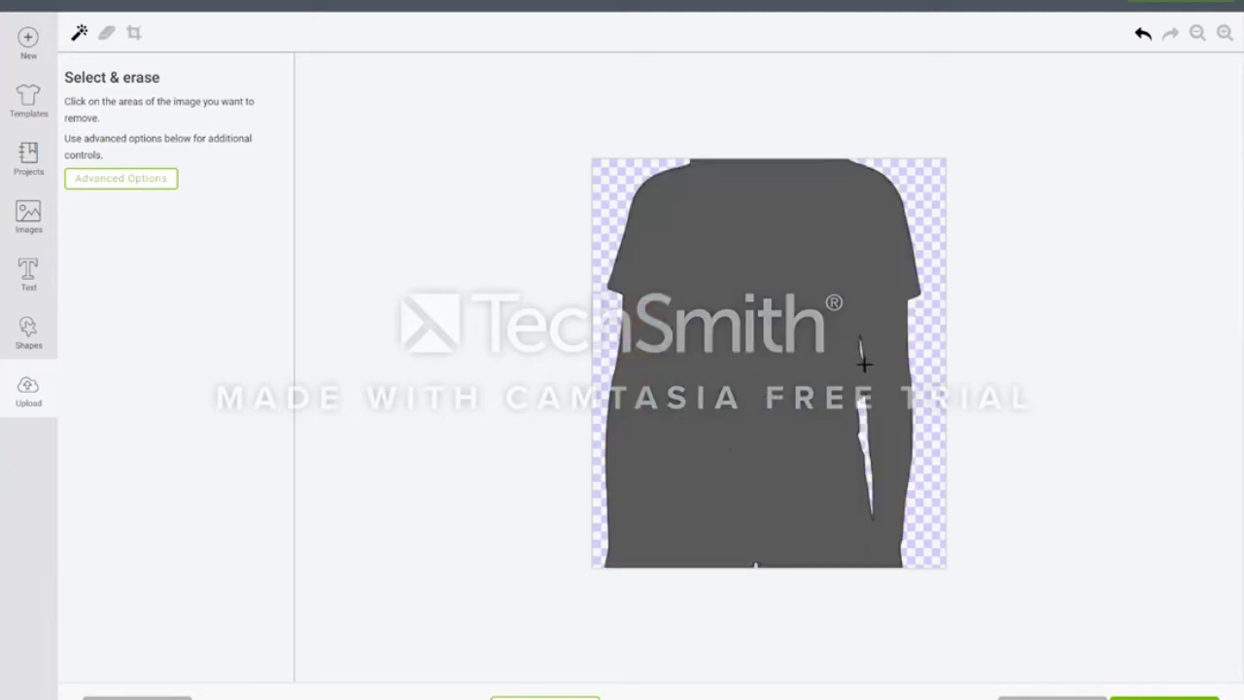
Save the background-free shirt photo and insert it together with the uploaded I Love 80s design onto the canvas.
{"action": "left_click", "coordinate": [496, 696]}
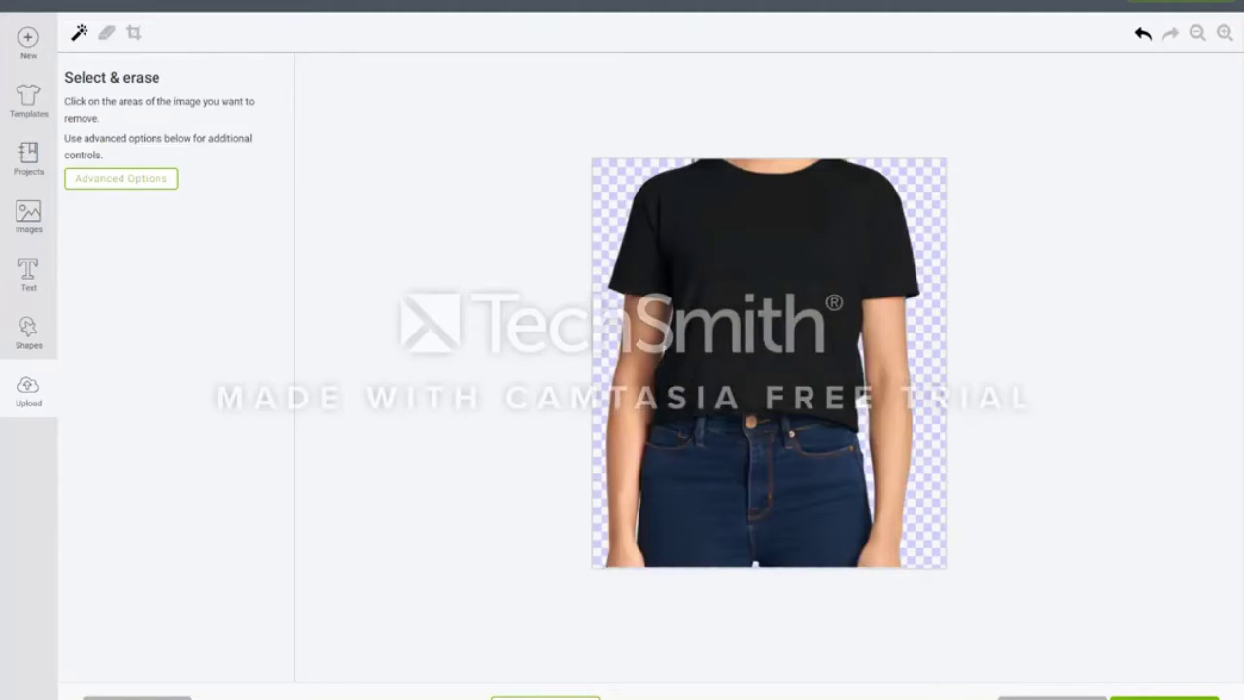
{"action": "left_click", "coordinate": [1164, 697]}
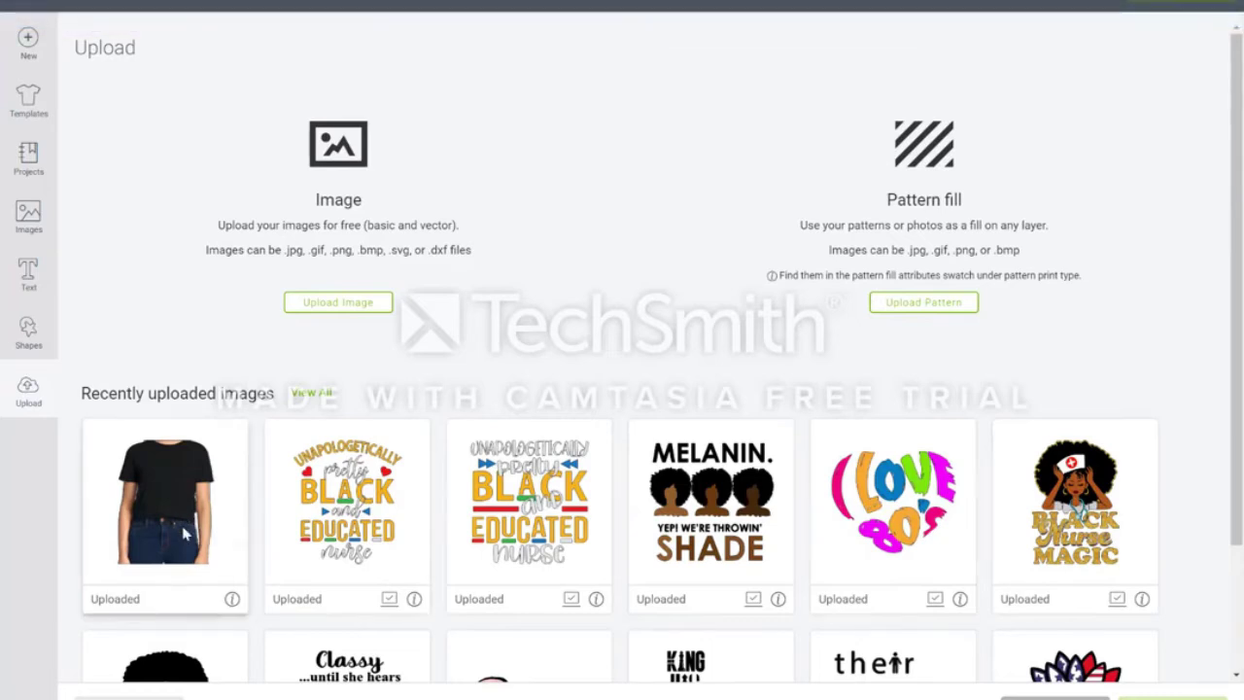
{"action": "left_click", "coordinate": [184, 532]}
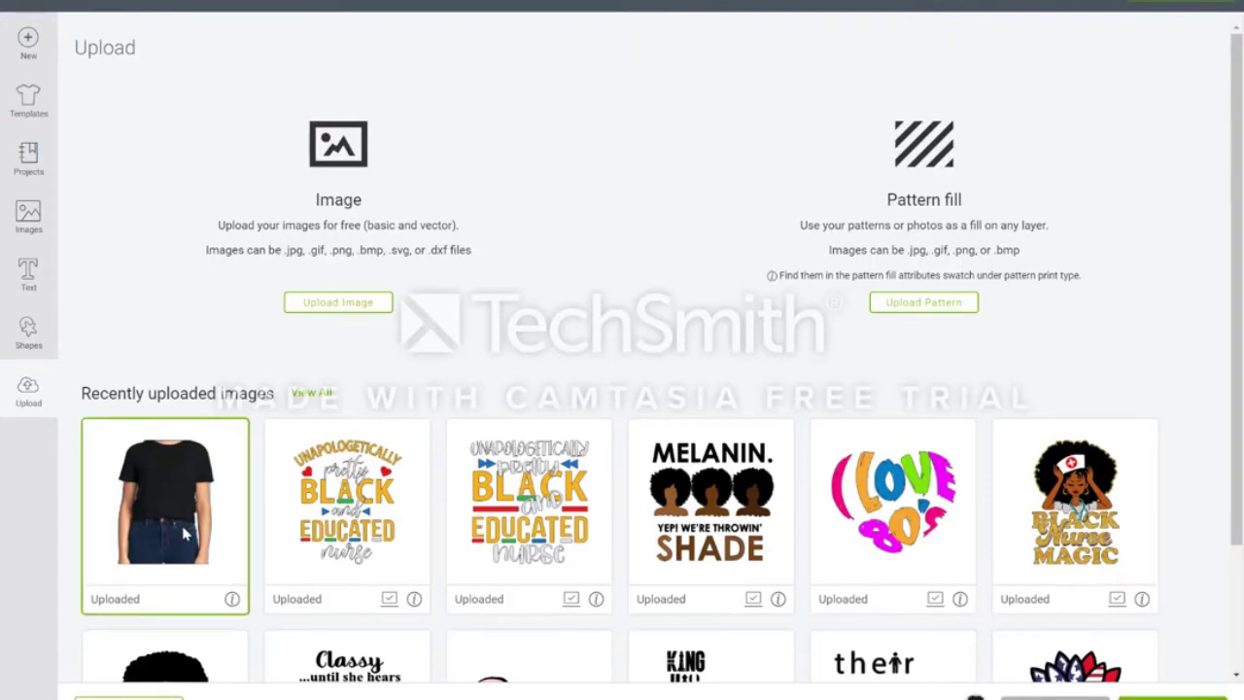
{"action": "left_click", "coordinate": [895, 535]}
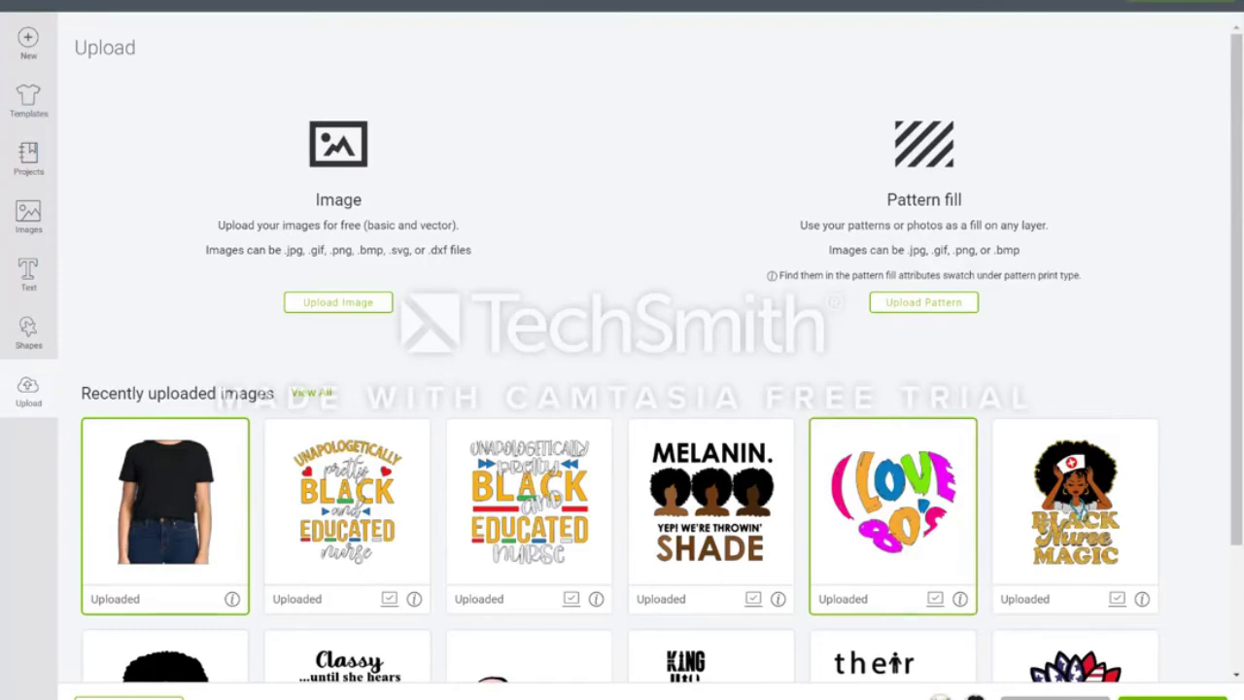
{"action": "left_click", "coordinate": [1179, 696]}
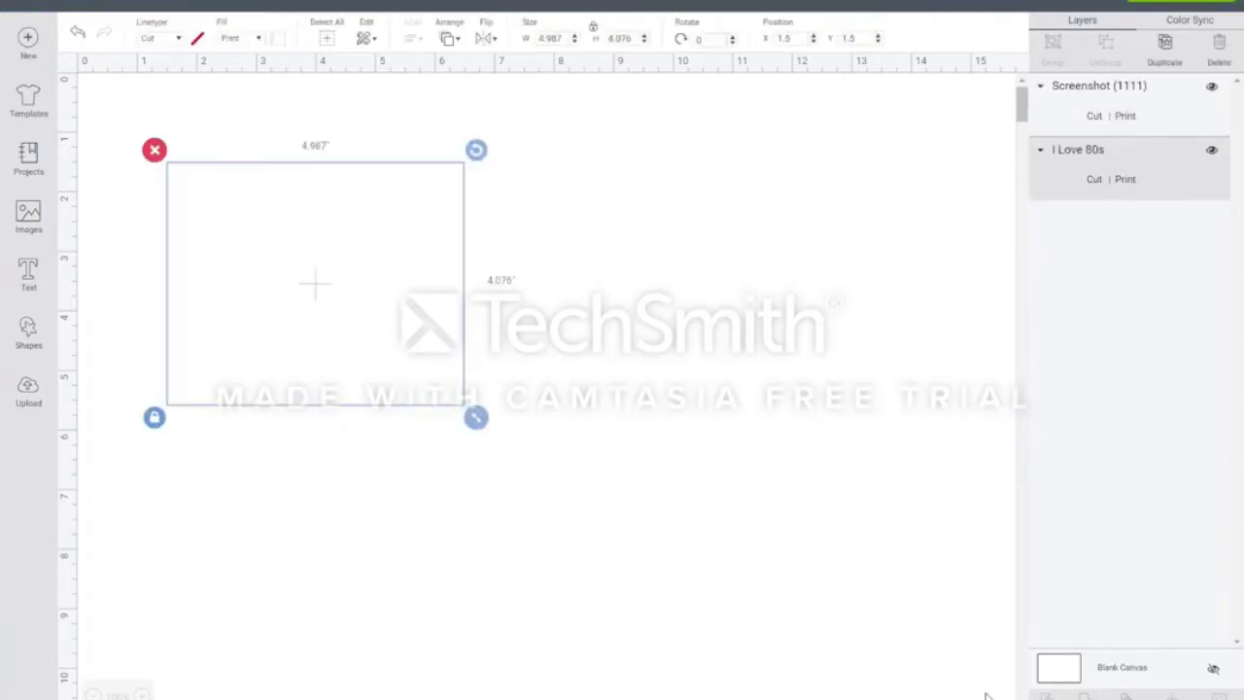
Separate the overlapping images so the shirt photo sits to the right of the I Love 80s design.
{"action": "left_click_drag", "start_coordinate": [422, 355], "coordinate": [808, 396]}
{"action": "left_click_drag", "start_coordinate": [276, 335], "coordinate": [205, 315]}
{"action": "left_click", "coordinate": [620, 393]}
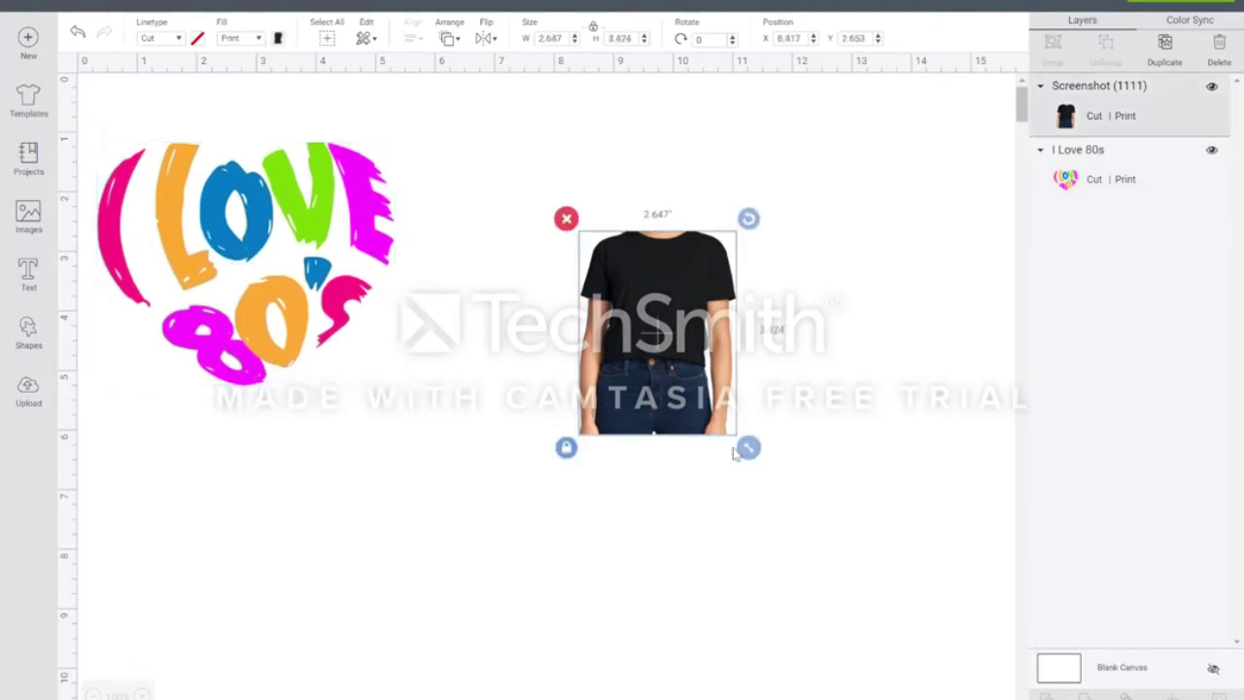
Enlarge the shirt photo to about 5.35 by 6.92 inches and move it closer to the I Love 80s design.
{"action": "left_click_drag", "start_coordinate": [747, 447], "coordinate": [923, 665]}
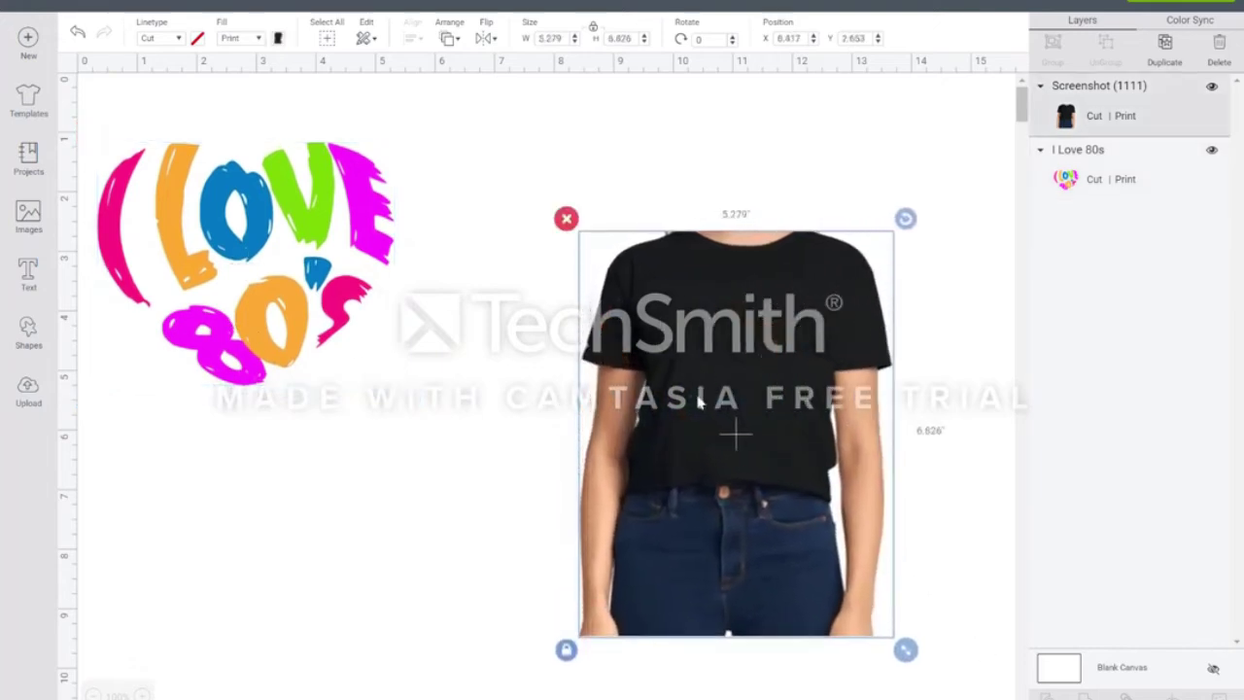
{"action": "left_click_drag", "start_coordinate": [698, 401], "coordinate": [593, 337]}
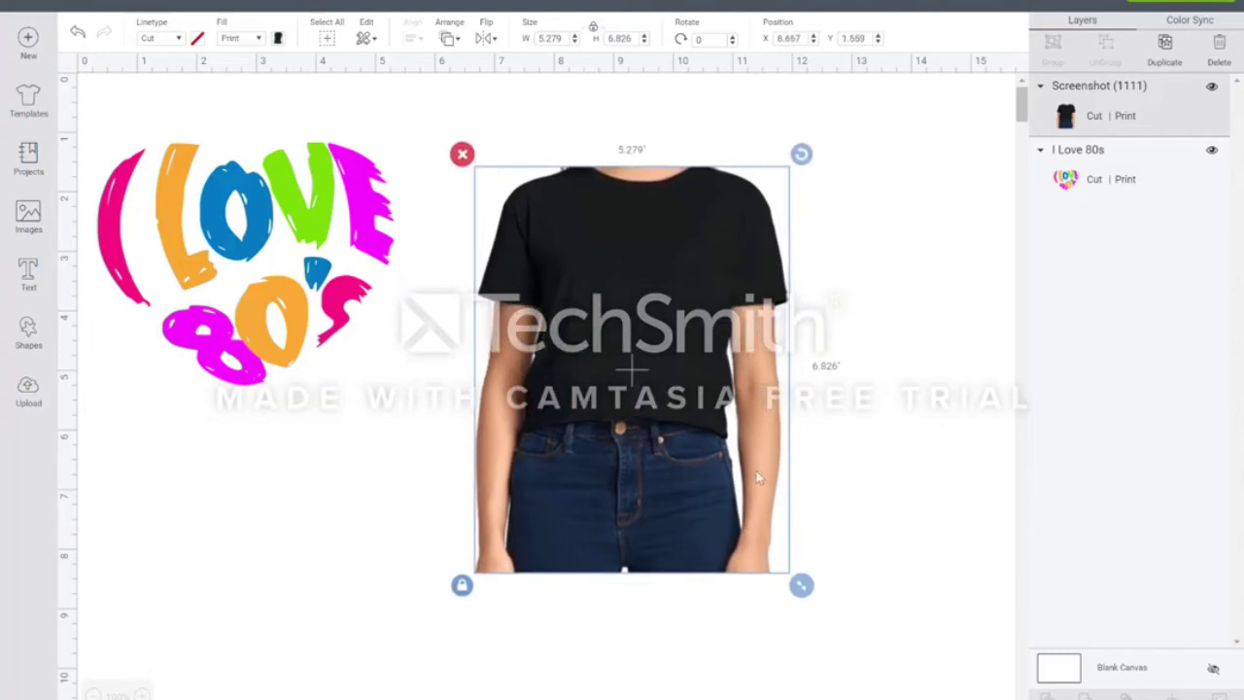
{"action": "left_click", "coordinate": [838, 515]}
{"action": "left_click", "coordinate": [669, 377]}
{"action": "left_click_drag", "start_coordinate": [801, 585], "coordinate": [842, 595]}
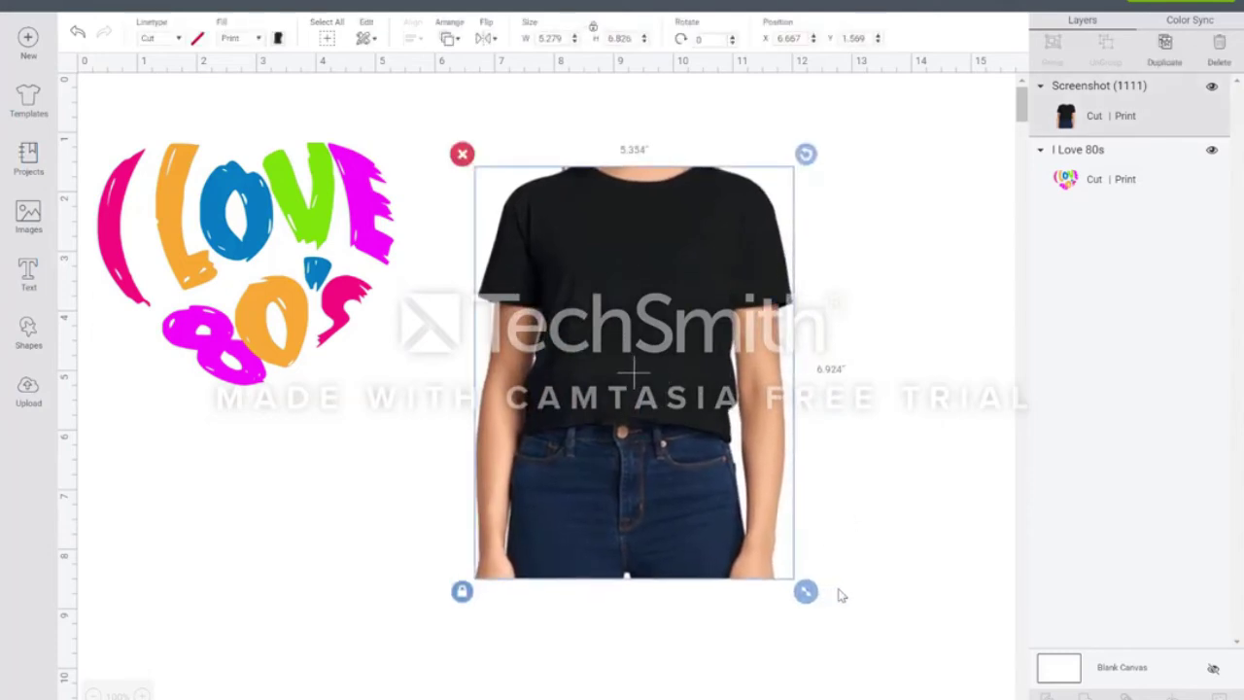
Shrink the I Love 80s design to about 2.71 by 2.22 inches and place it in front of the shirt photo.
{"action": "left_click", "coordinate": [184, 288]}
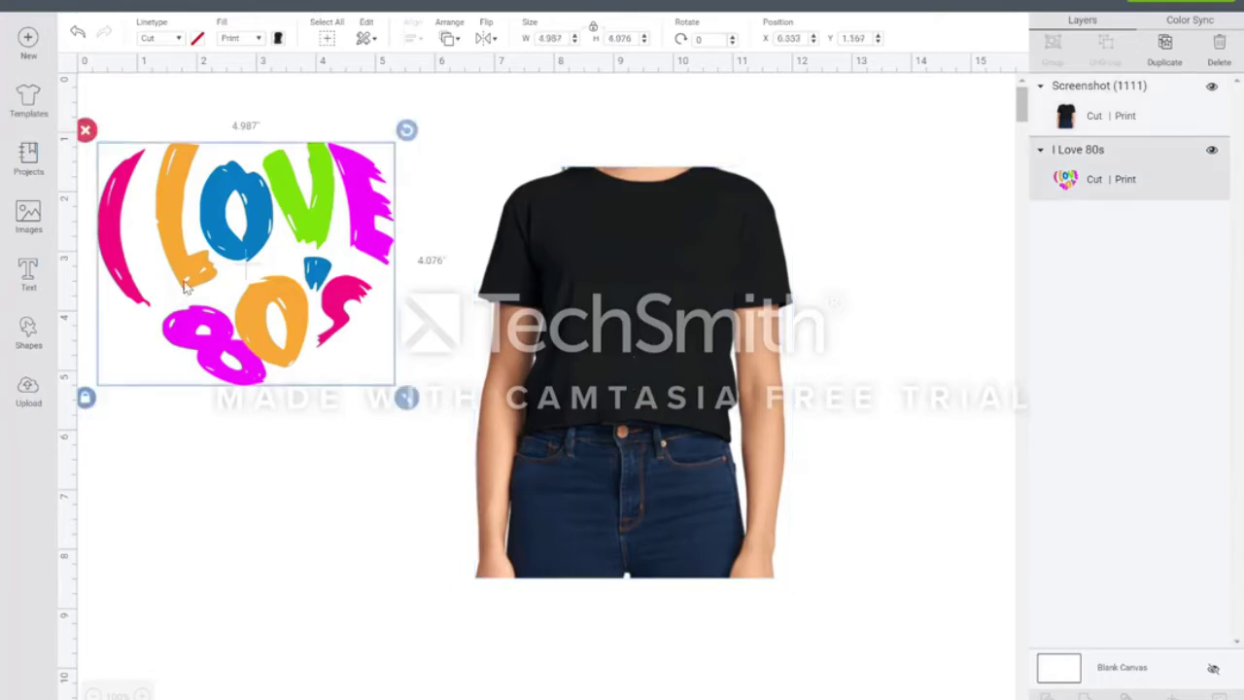
{"action": "left_click_drag", "start_coordinate": [406, 397], "coordinate": [267, 305]}
{"action": "left_click_drag", "start_coordinate": [197, 224], "coordinate": [661, 296]}
{"action": "left_click", "coordinate": [451, 39]}
{"action": "left_click", "coordinate": [459, 136]}
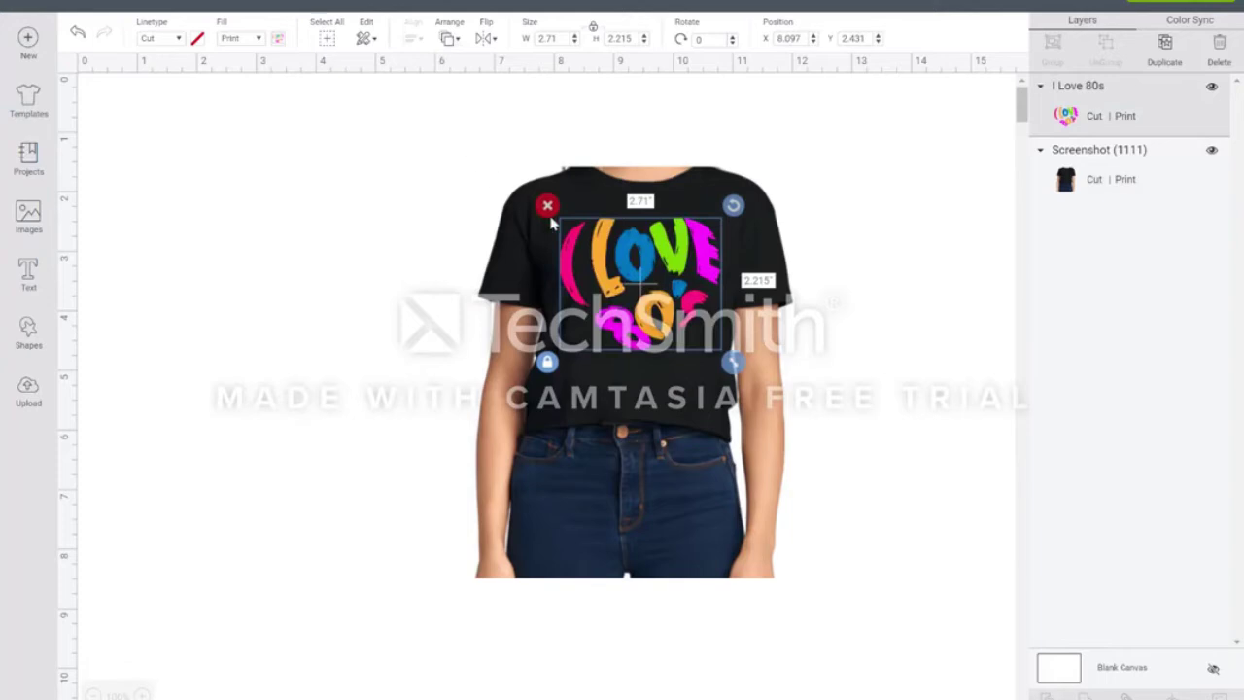
Center the I Love 80s design on the chest of the black shirt.
{"action": "left_click_drag", "start_coordinate": [633, 278], "coordinate": [629, 279]}
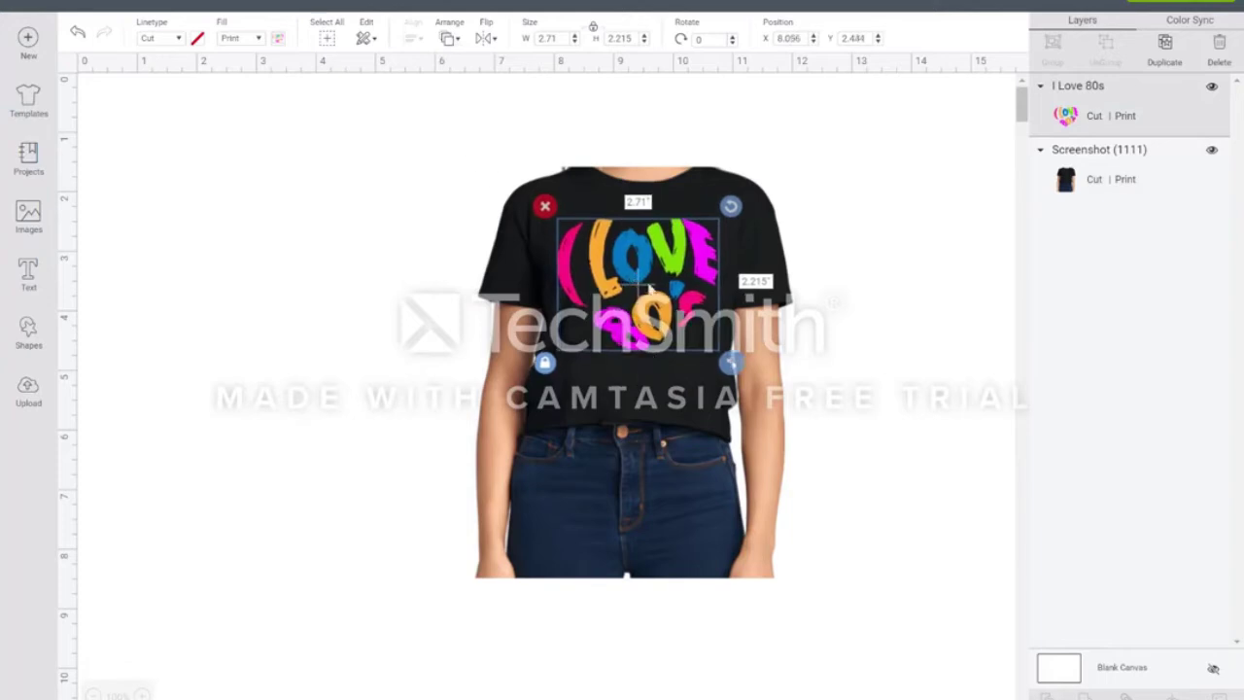
{"action": "left_click", "coordinate": [886, 290]}
{"action": "left_click_drag", "start_coordinate": [659, 332], "coordinate": [657, 333]}
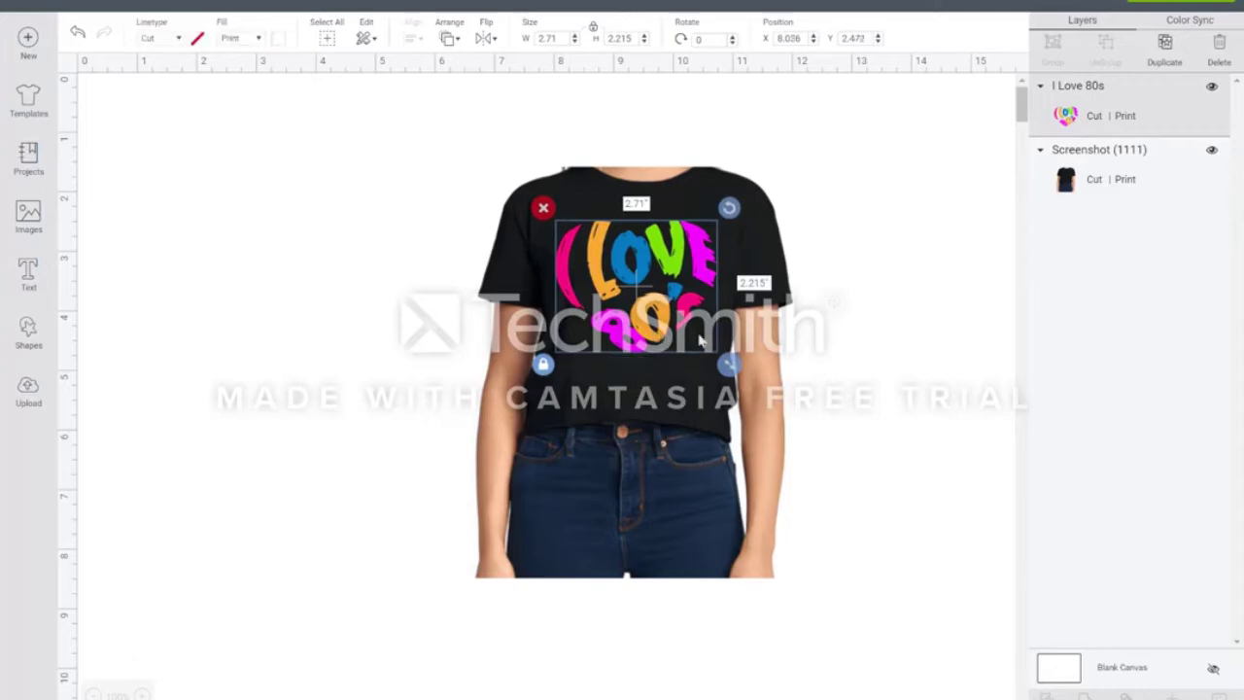
{"action": "left_click", "coordinate": [885, 302]}
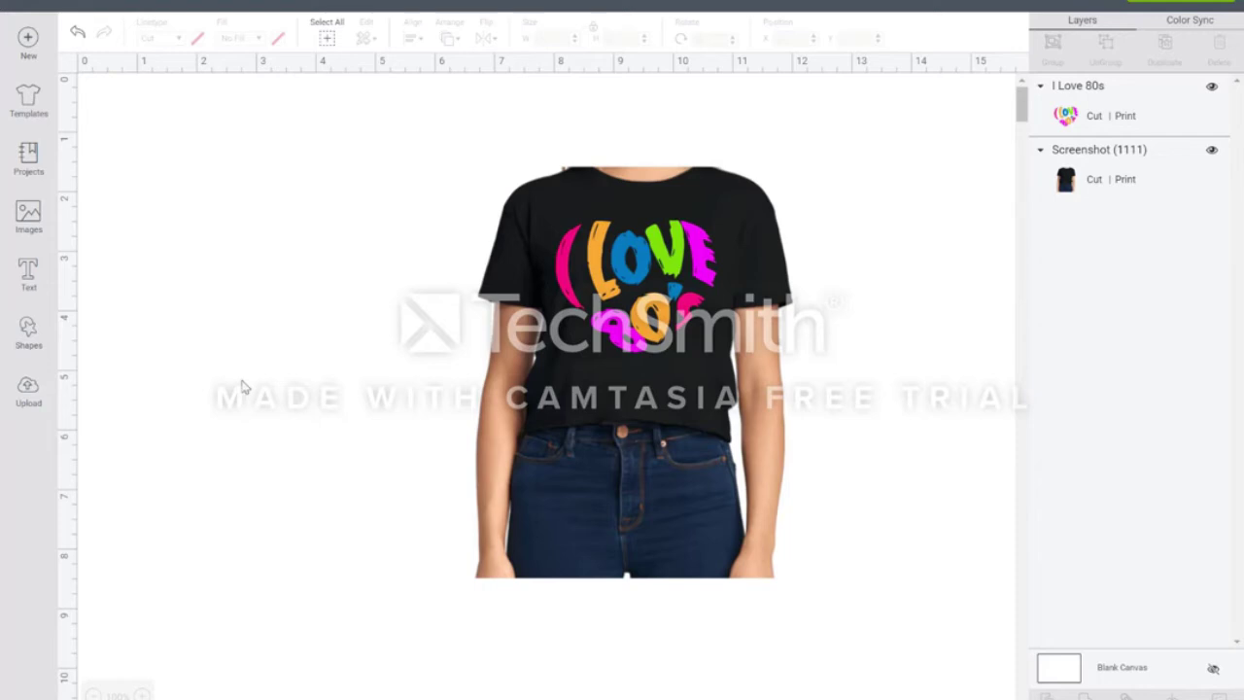
Try a smaller I Love 80s design on the shirt's upper chest.
{"action": "left_click", "coordinate": [659, 297]}
{"action": "left_click_drag", "start_coordinate": [719, 359], "coordinate": [664, 314]}
{"action": "left_click", "coordinate": [908, 314]}
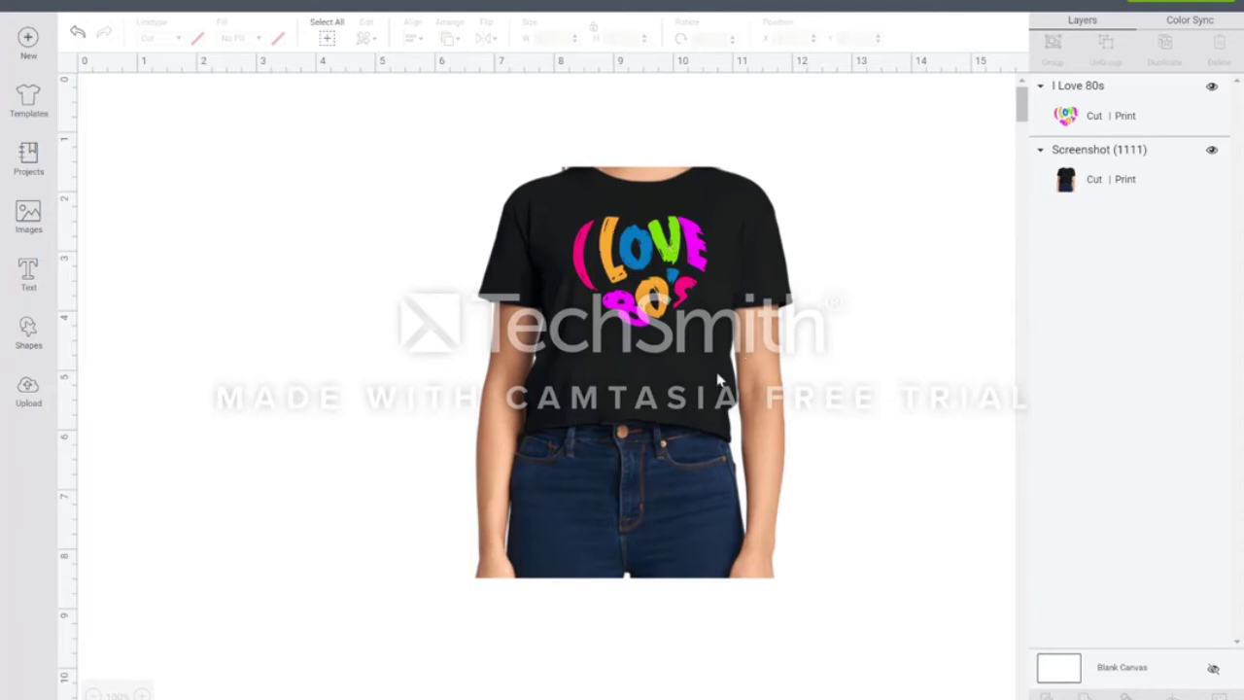
Enlarge the I Love 80s design to about 2.71 by 2.22 inches and move it back to the middle of the chest.
{"action": "left_click", "coordinate": [657, 282]}
{"action": "left_click_drag", "start_coordinate": [727, 340], "coordinate": [746, 362]}
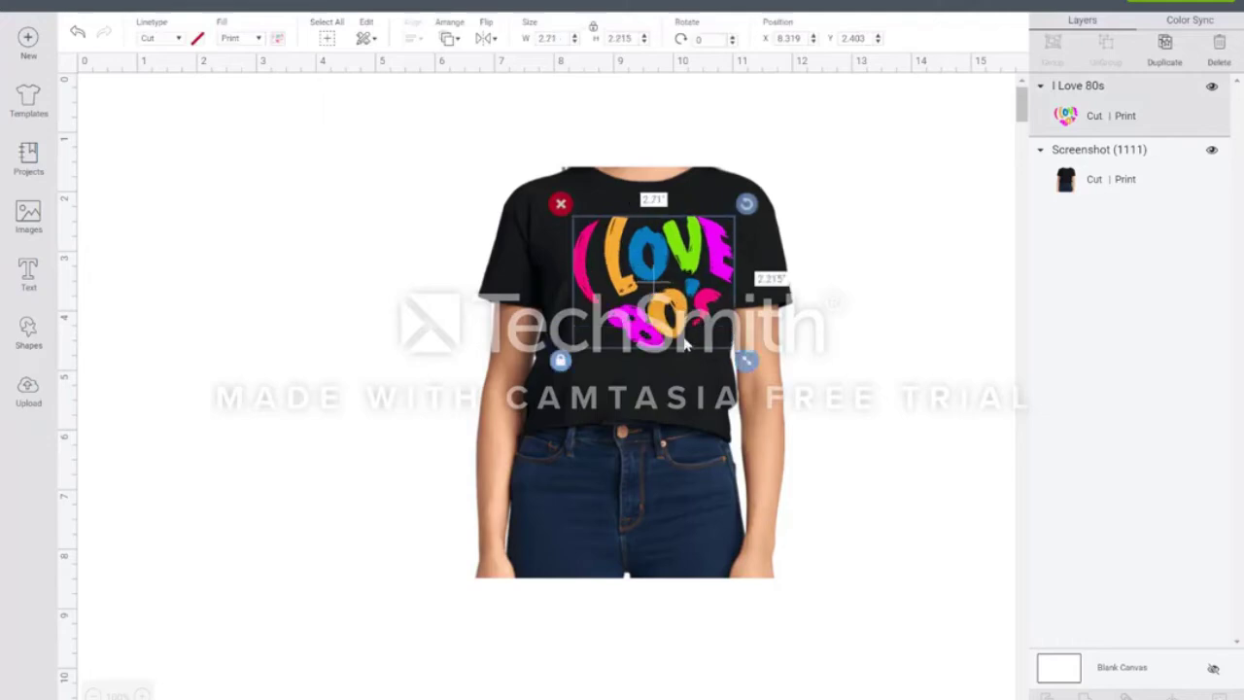
{"action": "left_click_drag", "start_coordinate": [649, 326], "coordinate": [633, 316]}
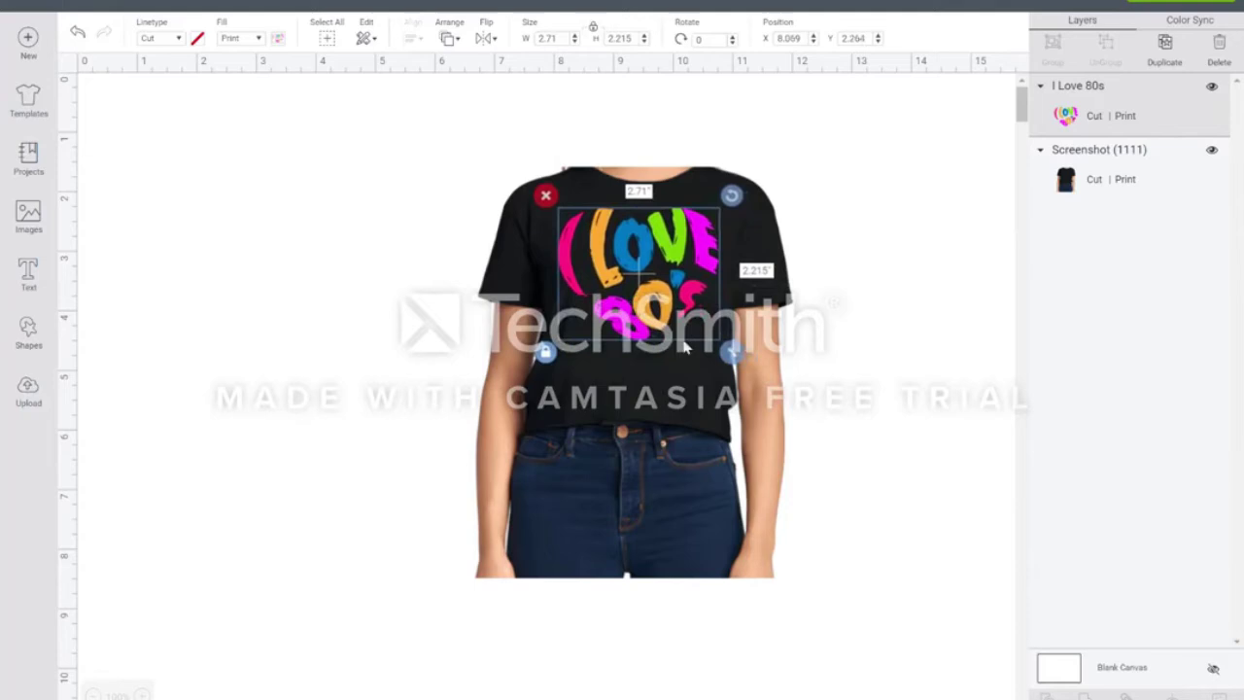
{"action": "left_click", "coordinate": [870, 349]}
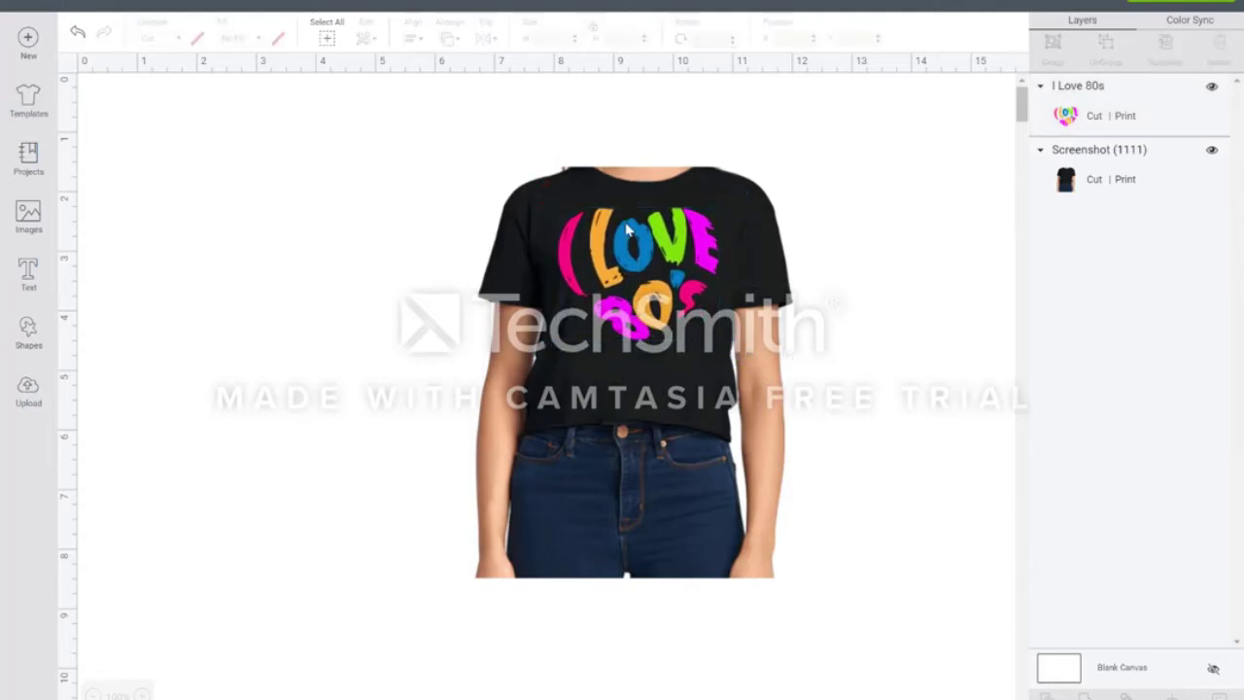
Try the I Love 80s design at about 3.31 by 2.70 inches, centered on the shirt.
{"action": "left_click", "coordinate": [626, 238]}
{"action": "left_click_drag", "start_coordinate": [731, 356], "coordinate": [758, 386]}
{"action": "left_click_drag", "start_coordinate": [672, 354], "coordinate": [660, 364]}
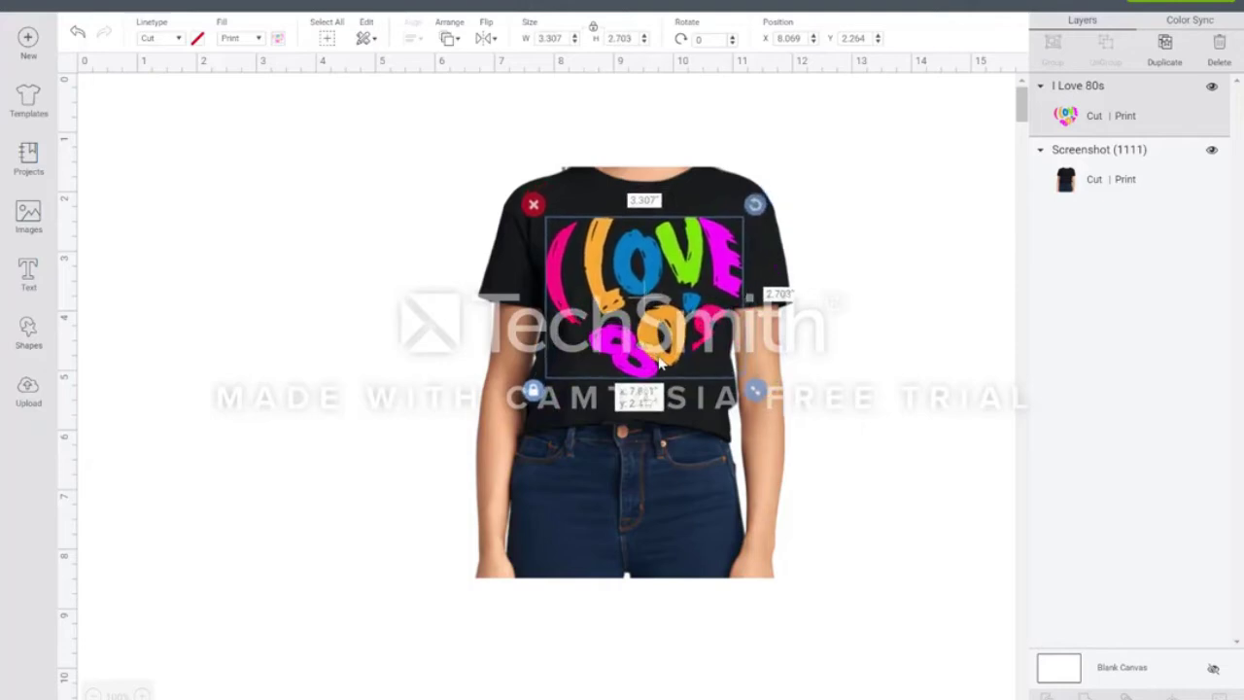
{"action": "left_click", "coordinate": [879, 389]}
Reduce the I Love 80s design to about 2.24 by 1.83 inches and reposition it on the upper chest.
{"action": "left_click", "coordinate": [663, 355]}
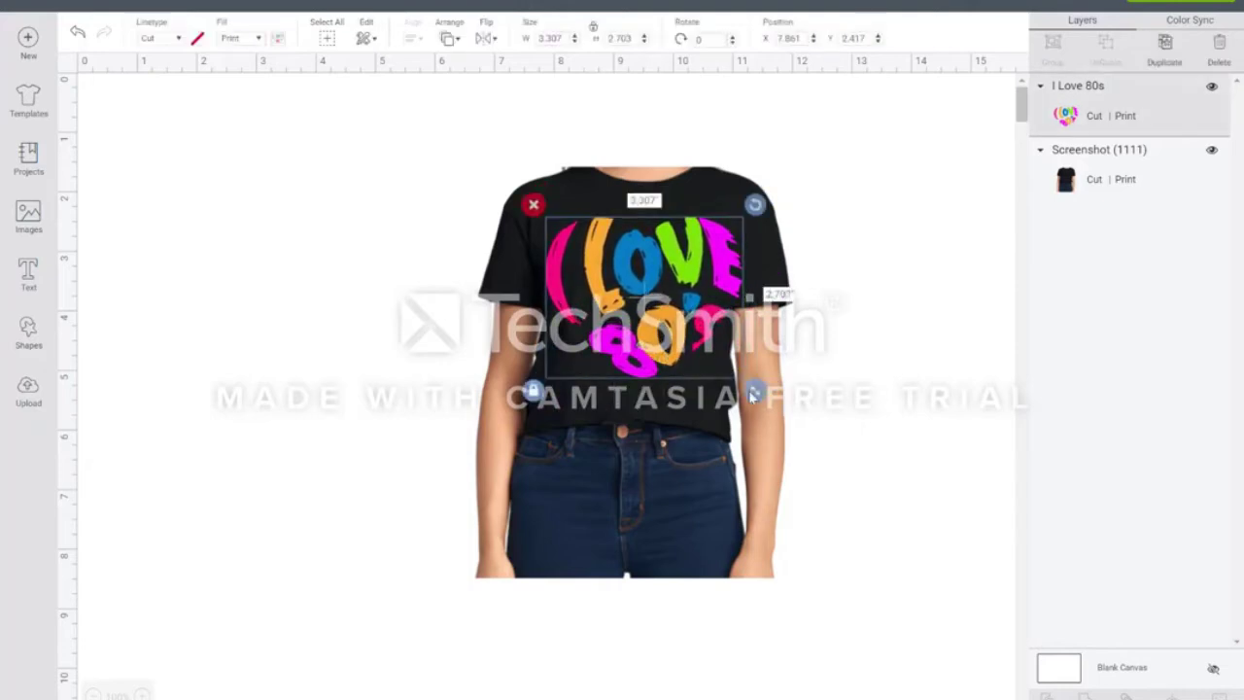
{"action": "left_click_drag", "start_coordinate": [758, 397], "coordinate": [692, 346]}
{"action": "left_click_drag", "start_coordinate": [639, 313], "coordinate": [669, 305]}
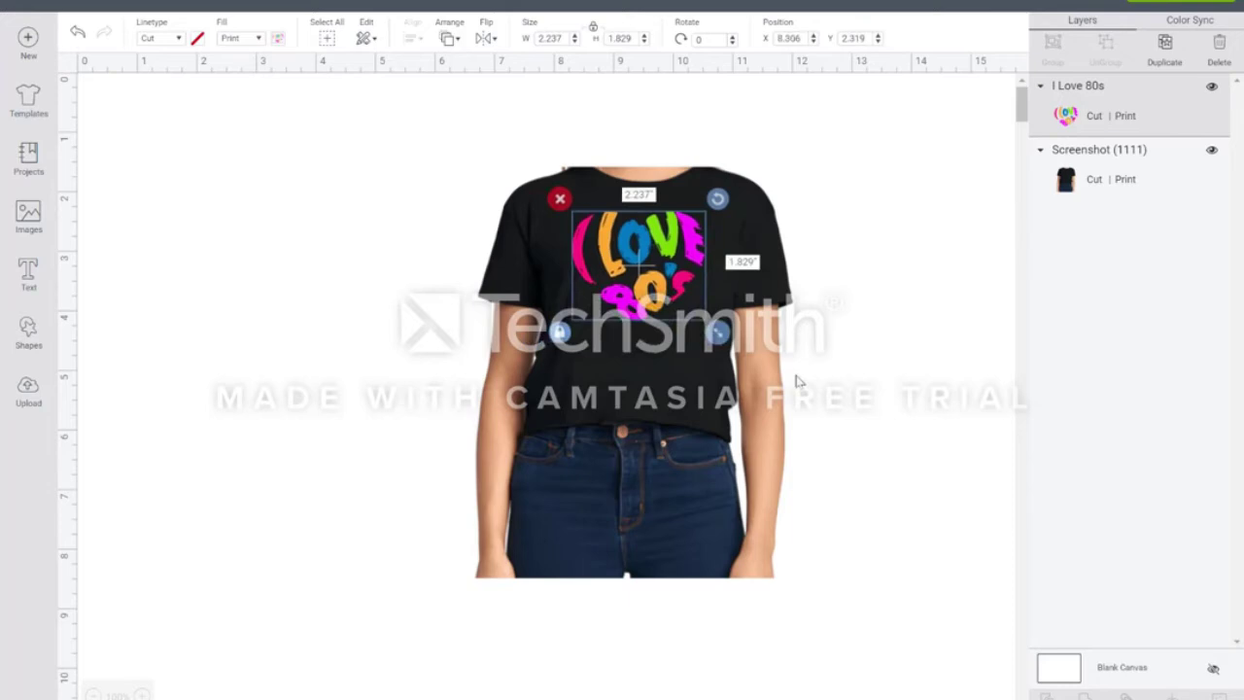
Resize the I Love 80s design to about 2.57 by 2.10 inches and center it on the shirt's chest.
{"action": "left_click_drag", "start_coordinate": [716, 333], "coordinate": [737, 347]}
{"action": "left_click_drag", "start_coordinate": [654, 316], "coordinate": [648, 321]}
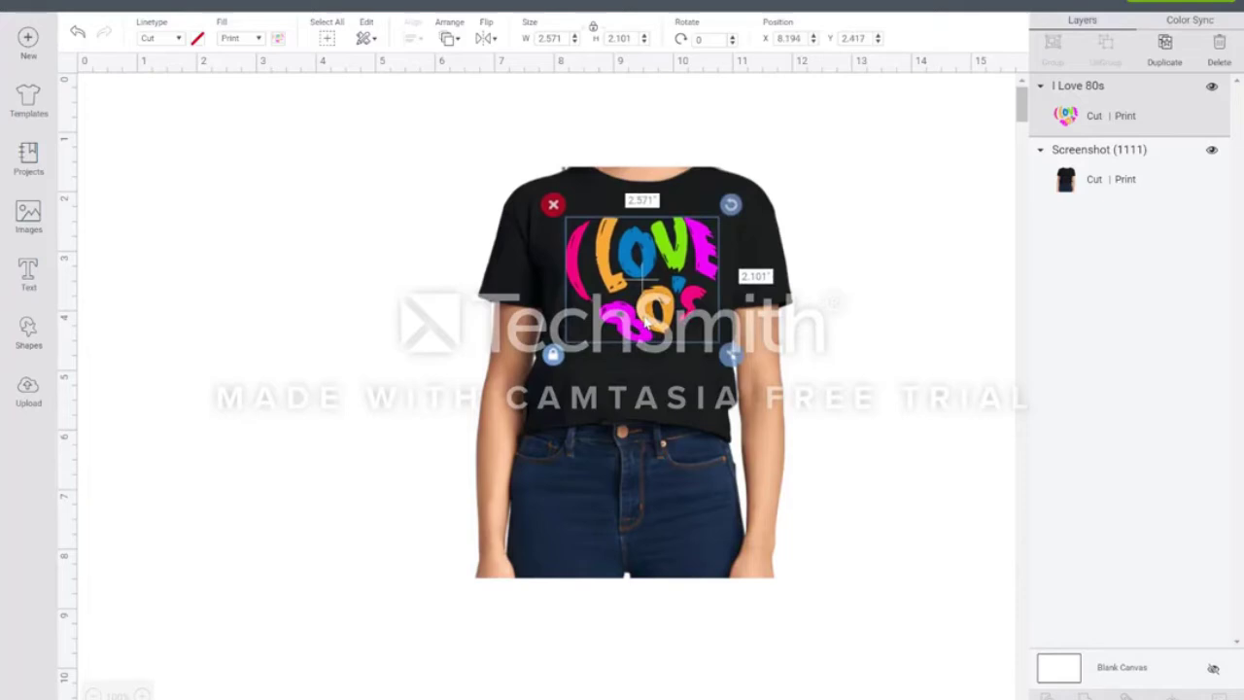
{"action": "left_click", "coordinate": [227, 280]}
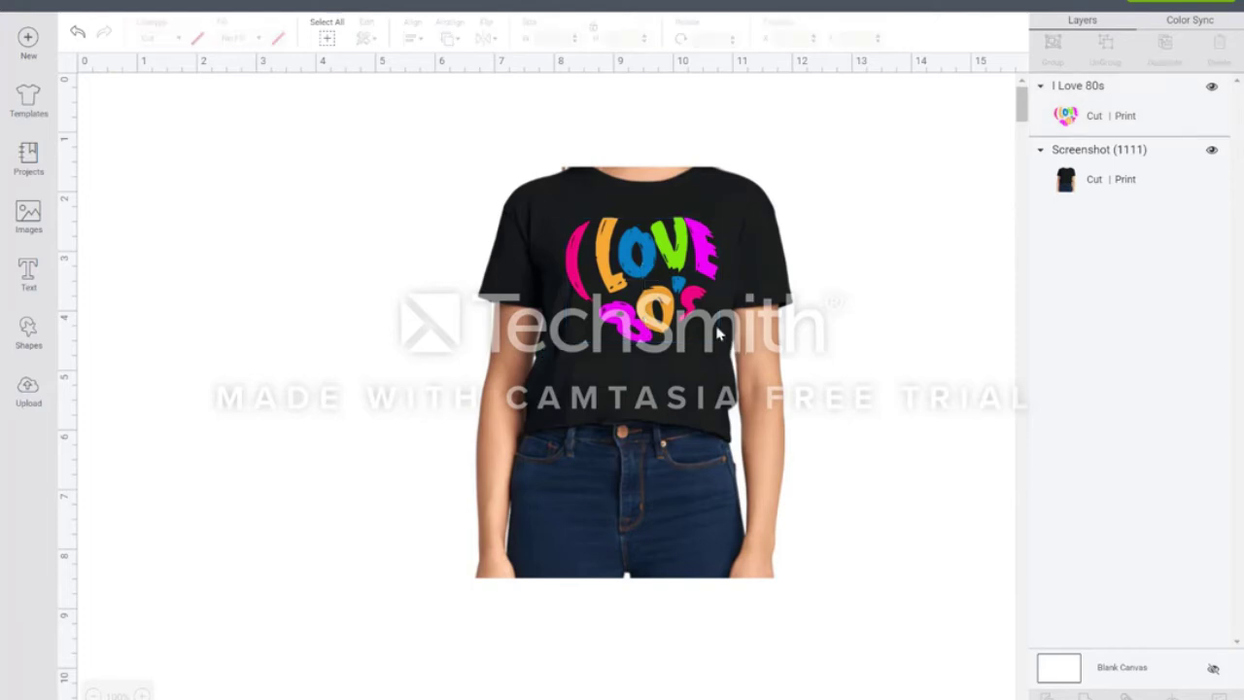
{"action": "left_click", "coordinate": [627, 311]}
{"action": "left_click_drag", "start_coordinate": [627, 310], "coordinate": [625, 311]}
{"action": "left_click", "coordinate": [859, 317]}
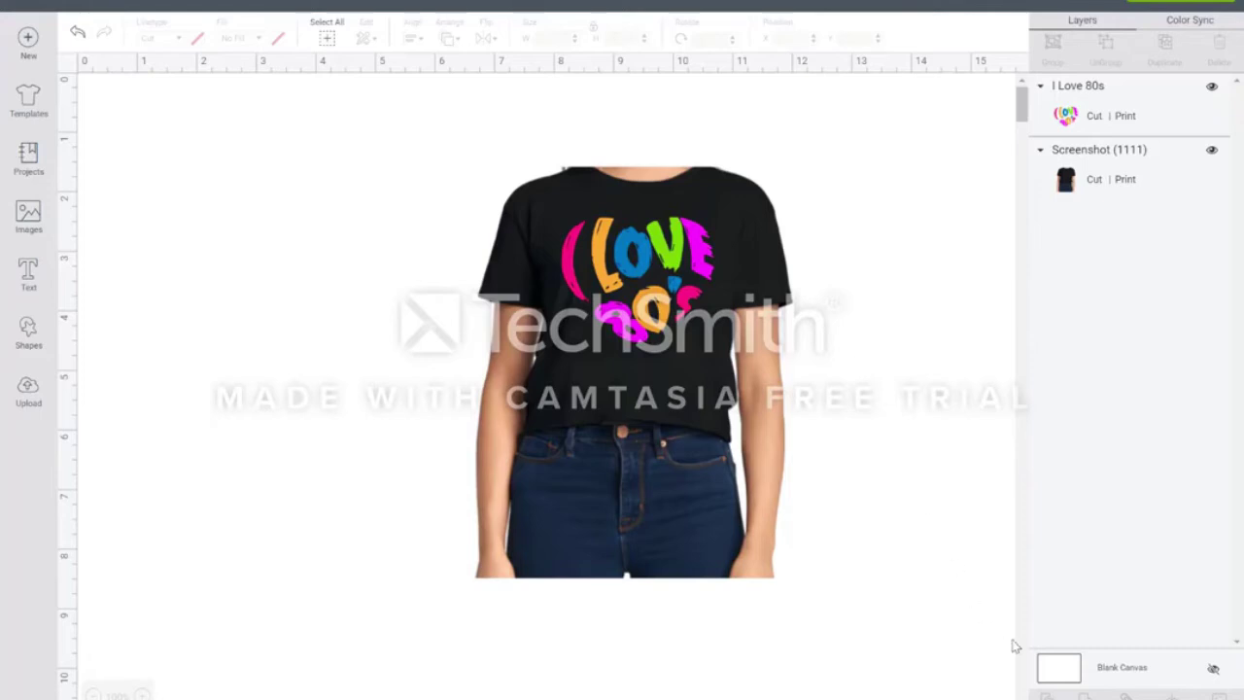
Change the blank canvas background color to light gray.
{"action": "left_click", "coordinate": [1049, 664]}
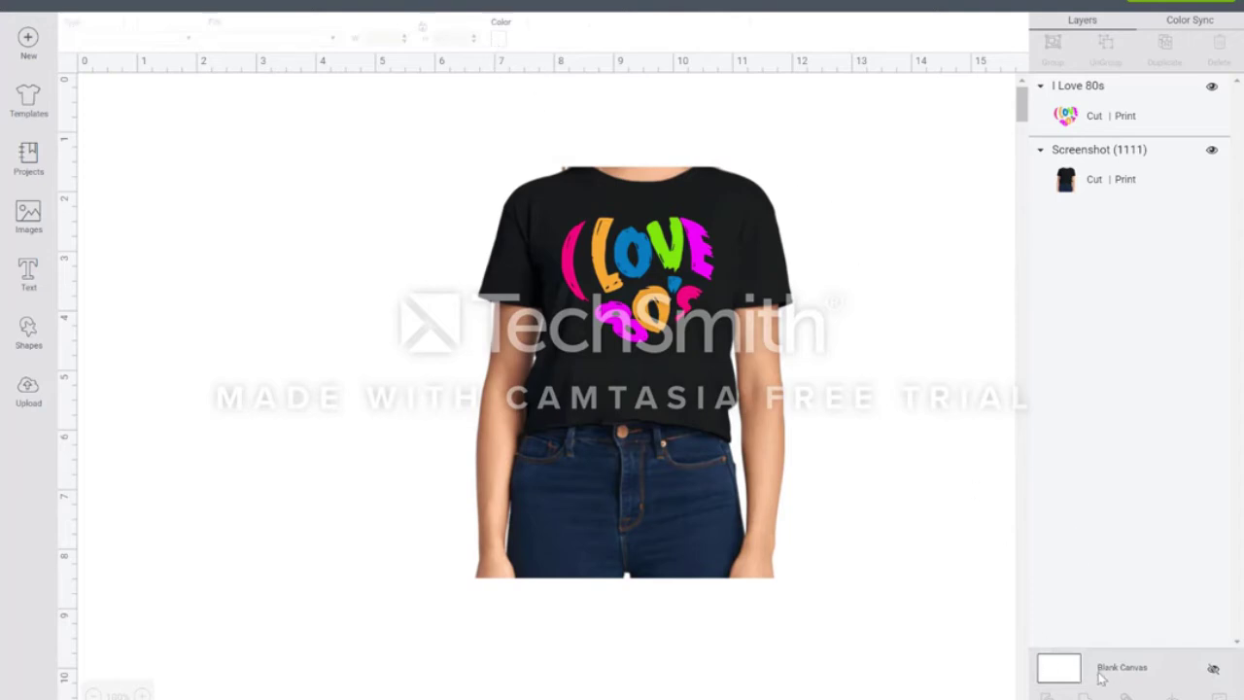
{"action": "left_click", "coordinate": [500, 39]}
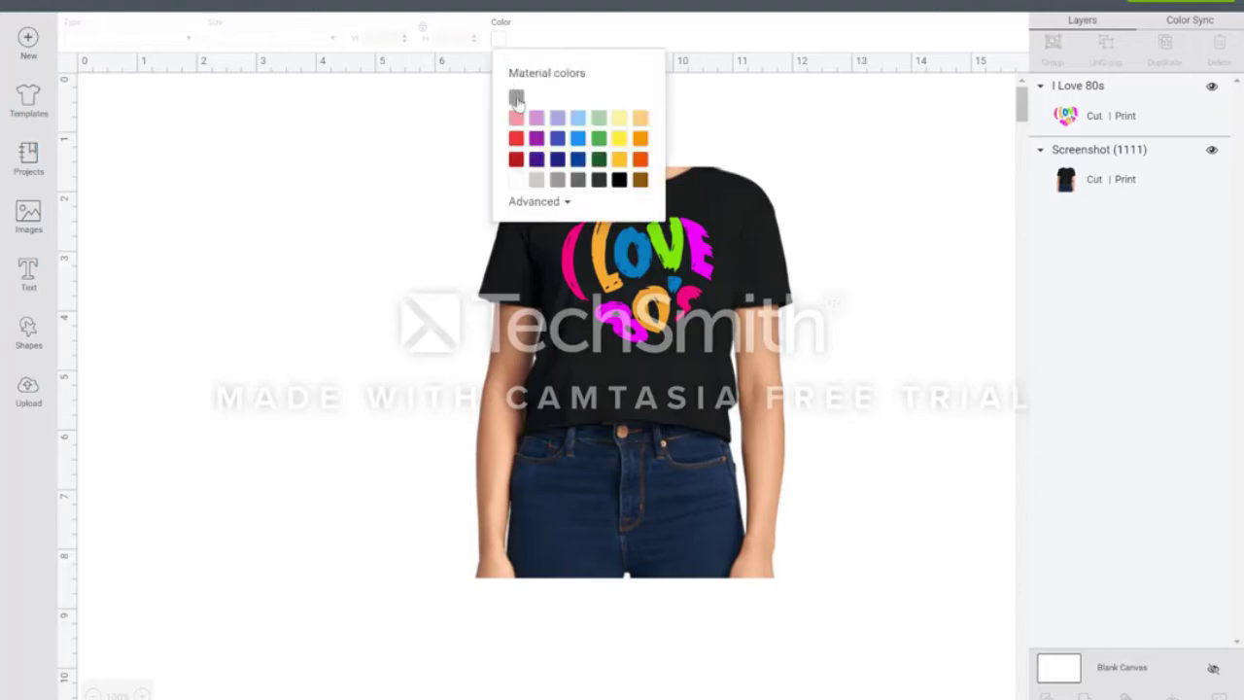
{"action": "left_click", "coordinate": [539, 182]}
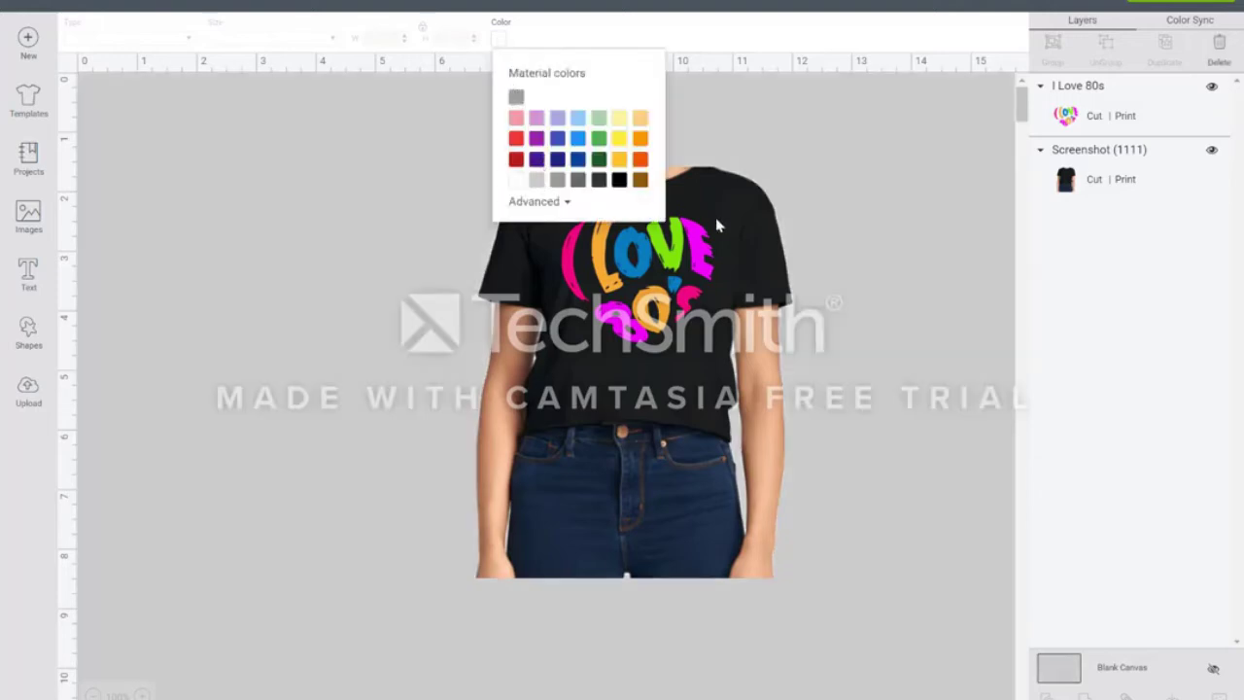
{"action": "left_click", "coordinate": [904, 256]}
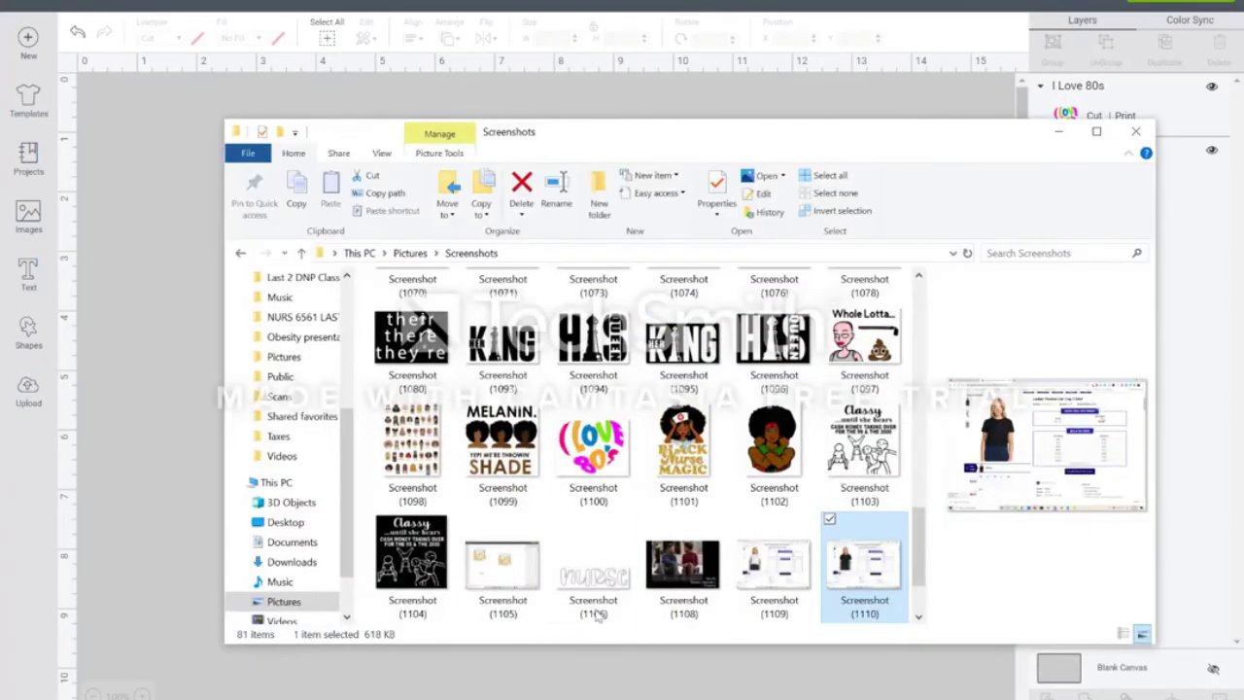
Open Screenshot (1113) from the Screenshots folder for cropping and try trimming it around the shirt model on the gray background.
{"action": "scroll", "coordinate": [734, 476], "scroll_direction": "down", "scroll_amount": 2}
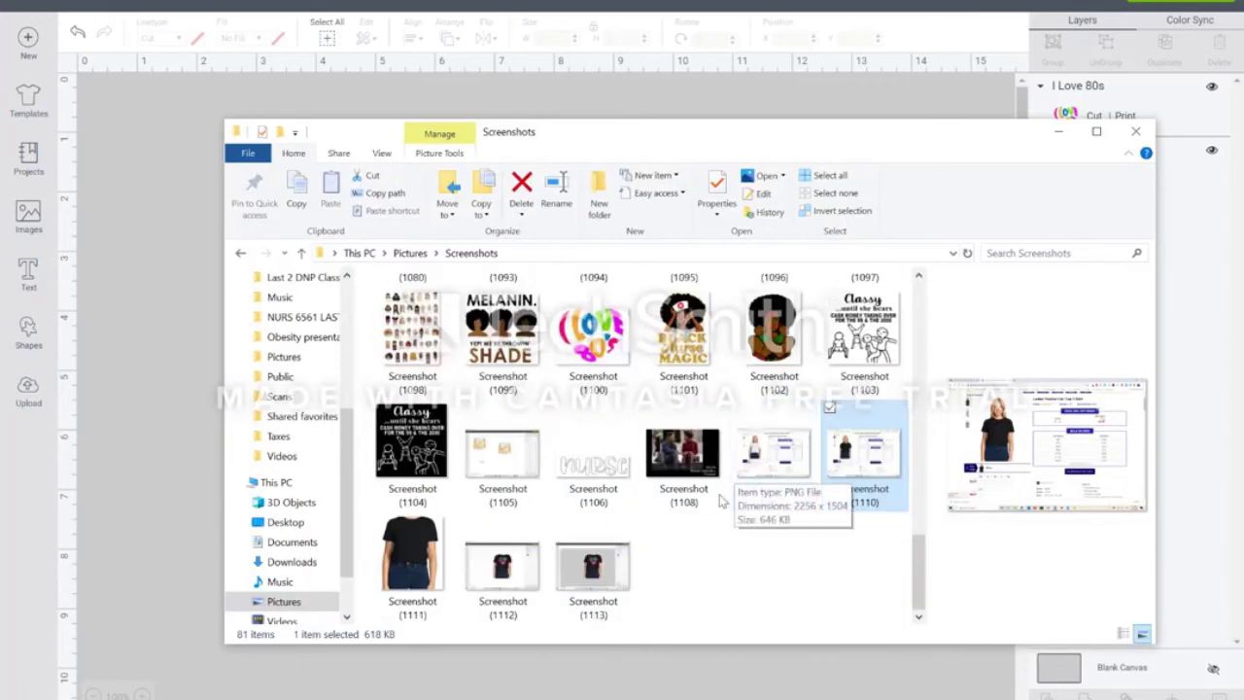
{"action": "left_click", "coordinate": [595, 567]}
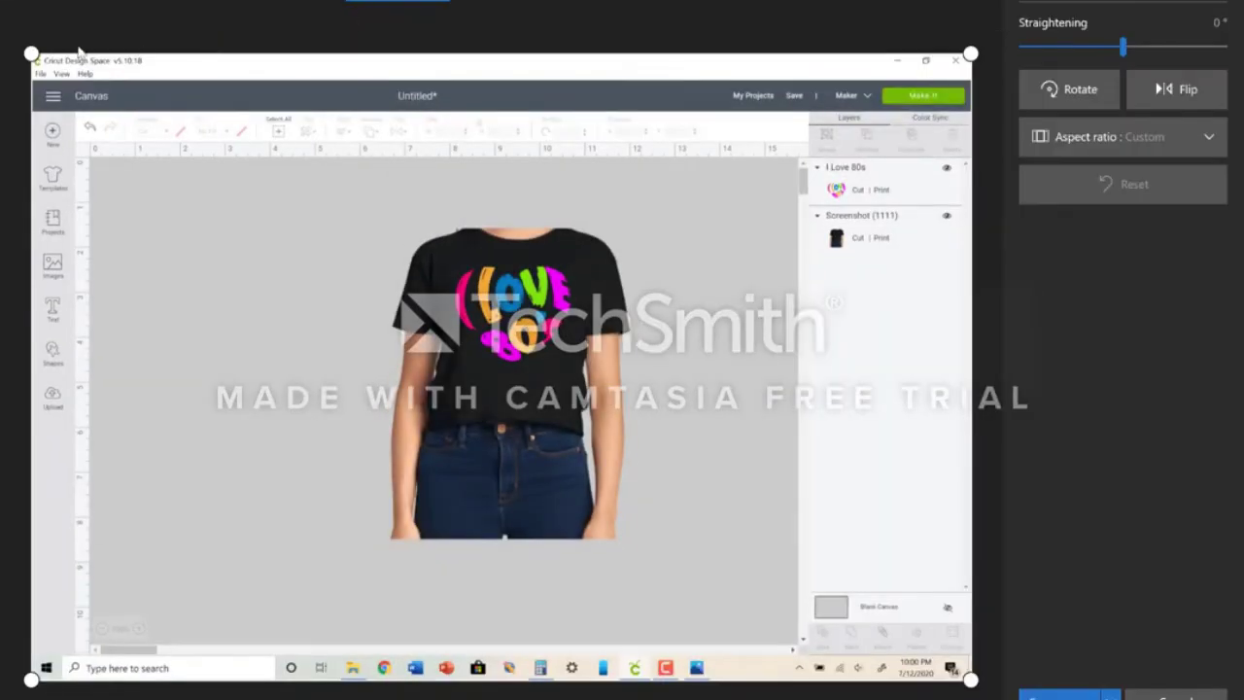
{"action": "left_click_drag", "start_coordinate": [33, 56], "coordinate": [354, 220]}
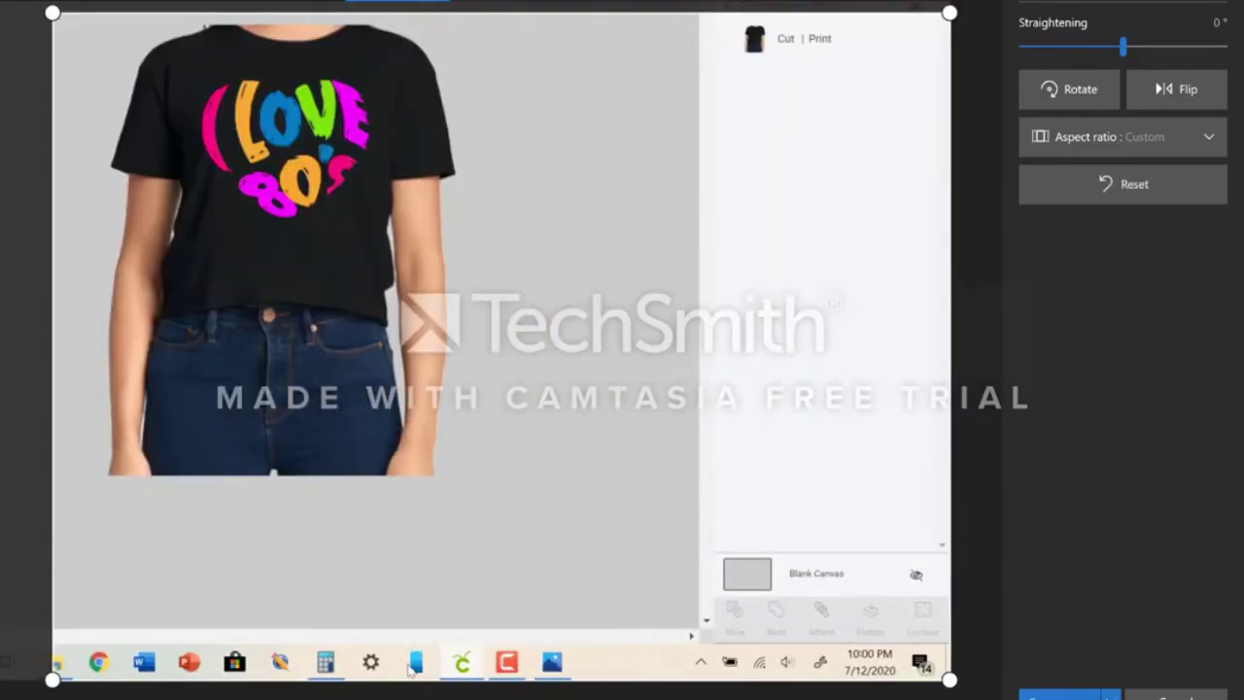
{"action": "left_click_drag", "start_coordinate": [404, 681], "coordinate": [399, 492]}
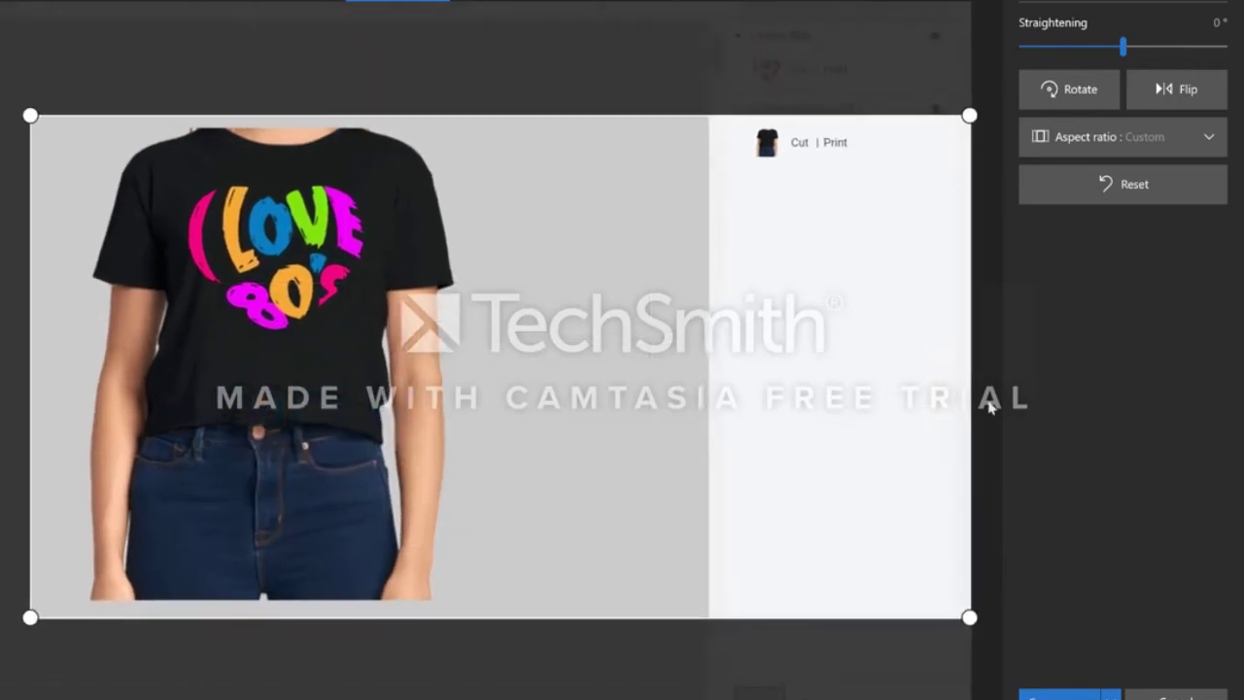
{"action": "left_click_drag", "start_coordinate": [967, 422], "coordinate": [511, 433]}
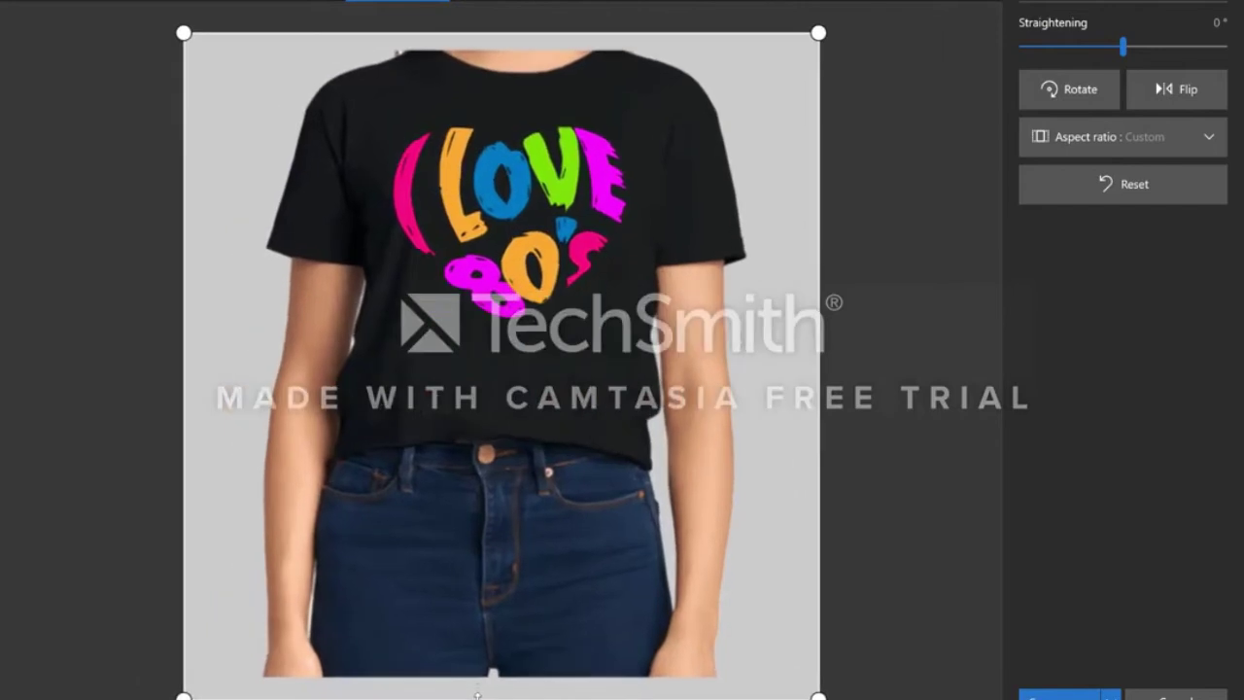
Try fine-tuning the crop margins around the gray-background shirt mockup, and discard the crop without saving.
{"action": "left_click_drag", "start_coordinate": [478, 694], "coordinate": [477, 692]}
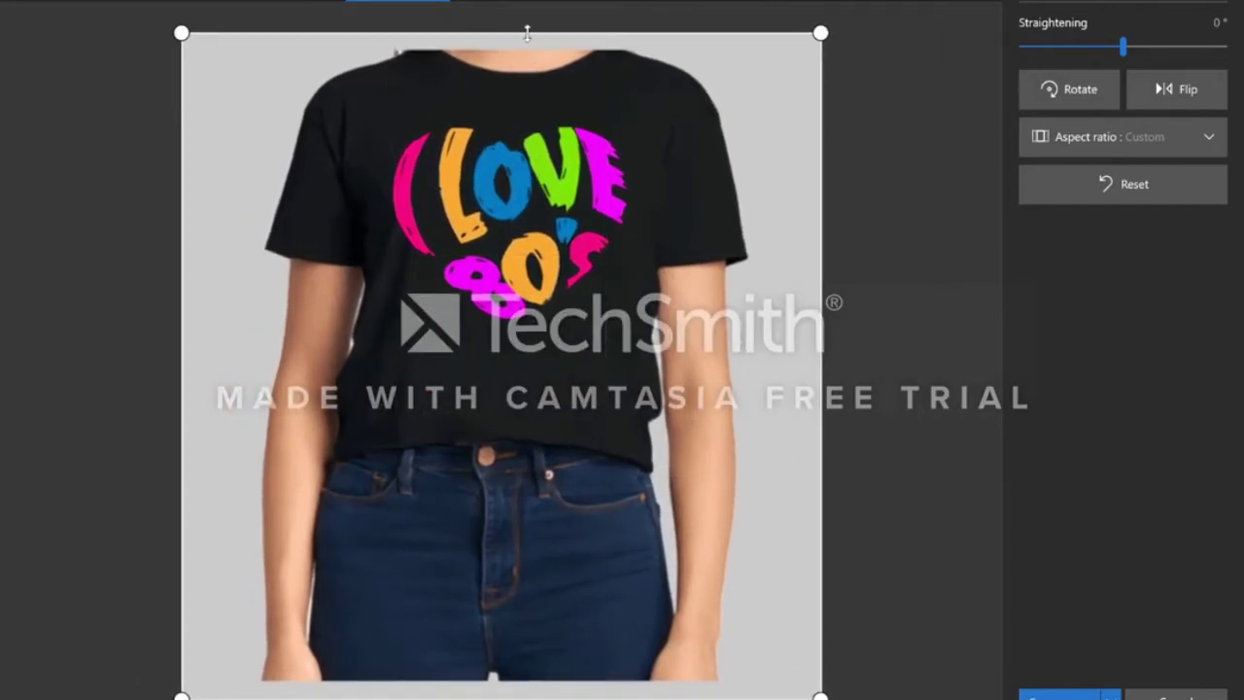
{"action": "left_click_drag", "start_coordinate": [526, 36], "coordinate": [526, 35]}
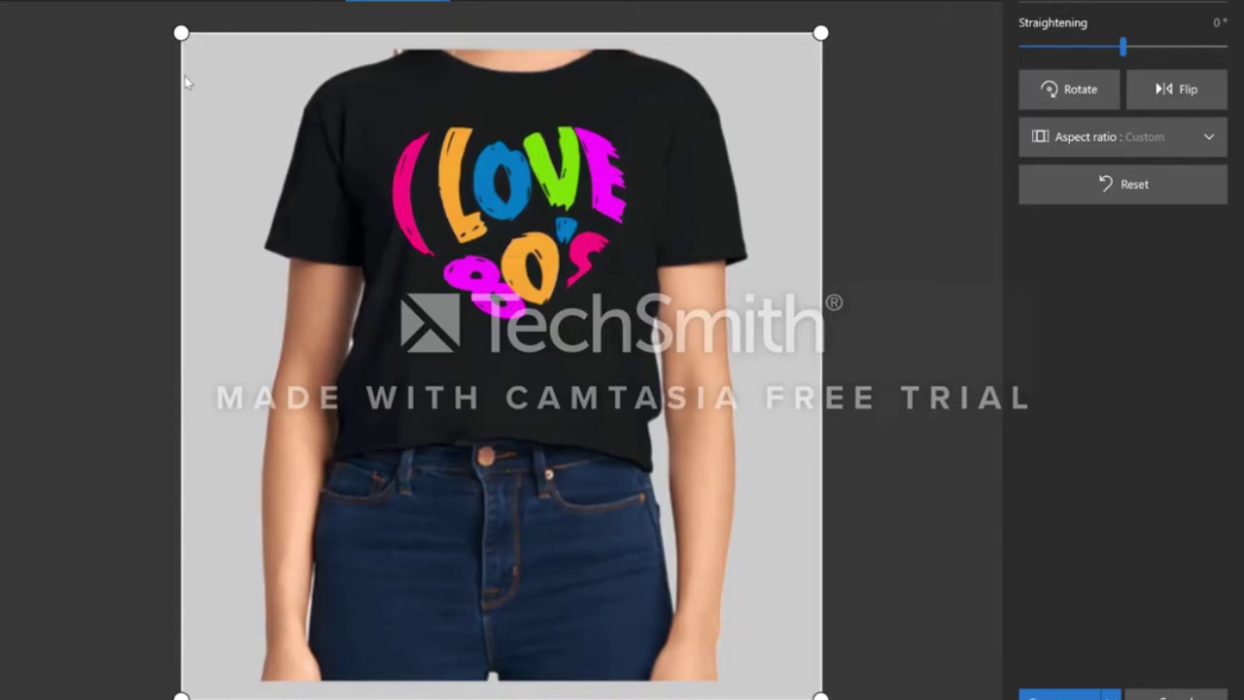
{"action": "left_click_drag", "start_coordinate": [179, 35], "coordinate": [192, 37]}
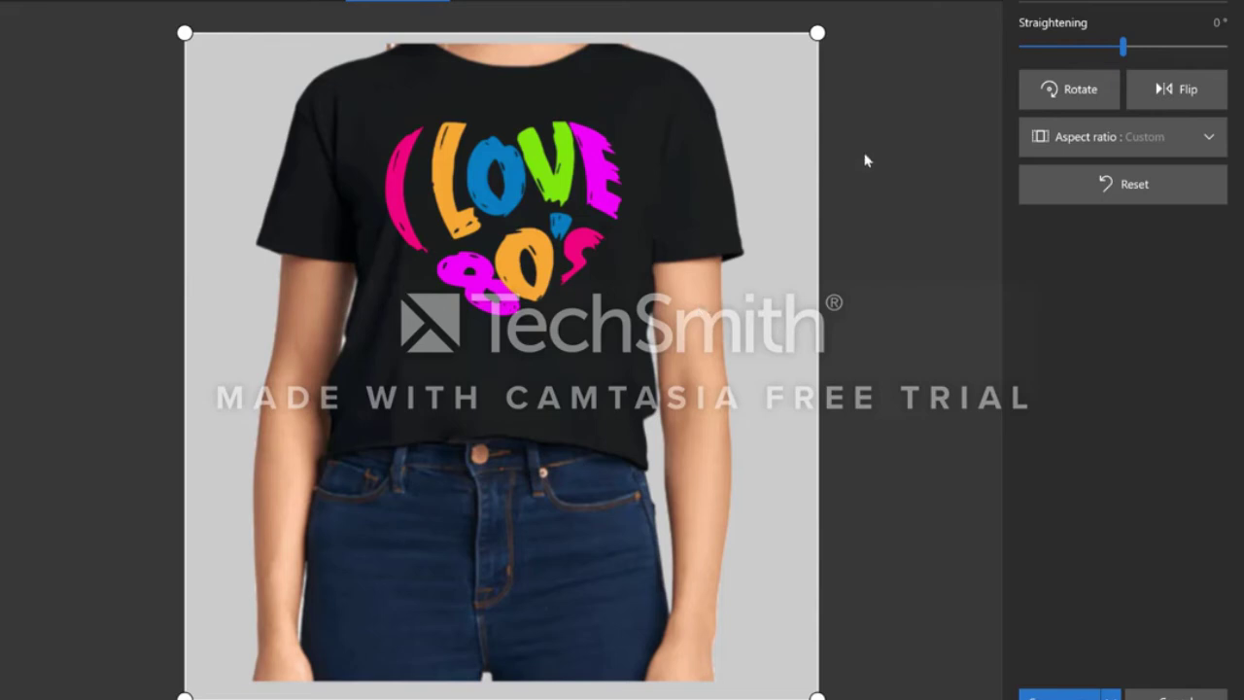
{"action": "left_click", "coordinate": [1176, 695]}
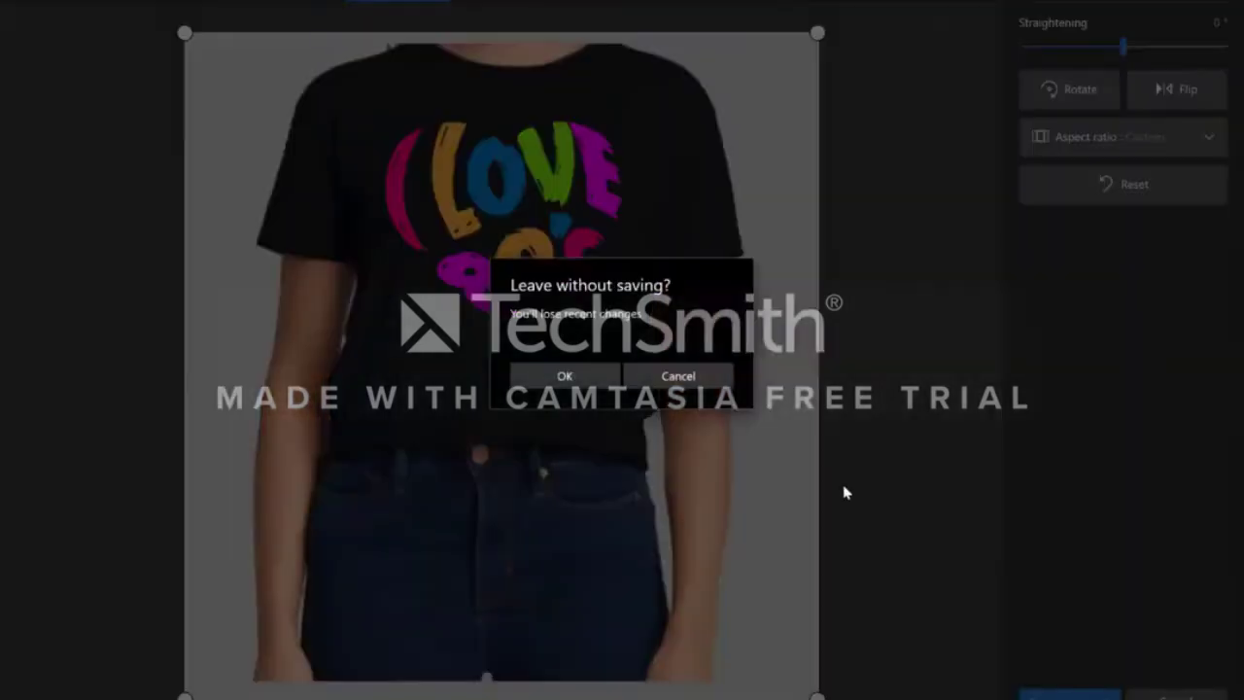
{"action": "left_click", "coordinate": [535, 388]}
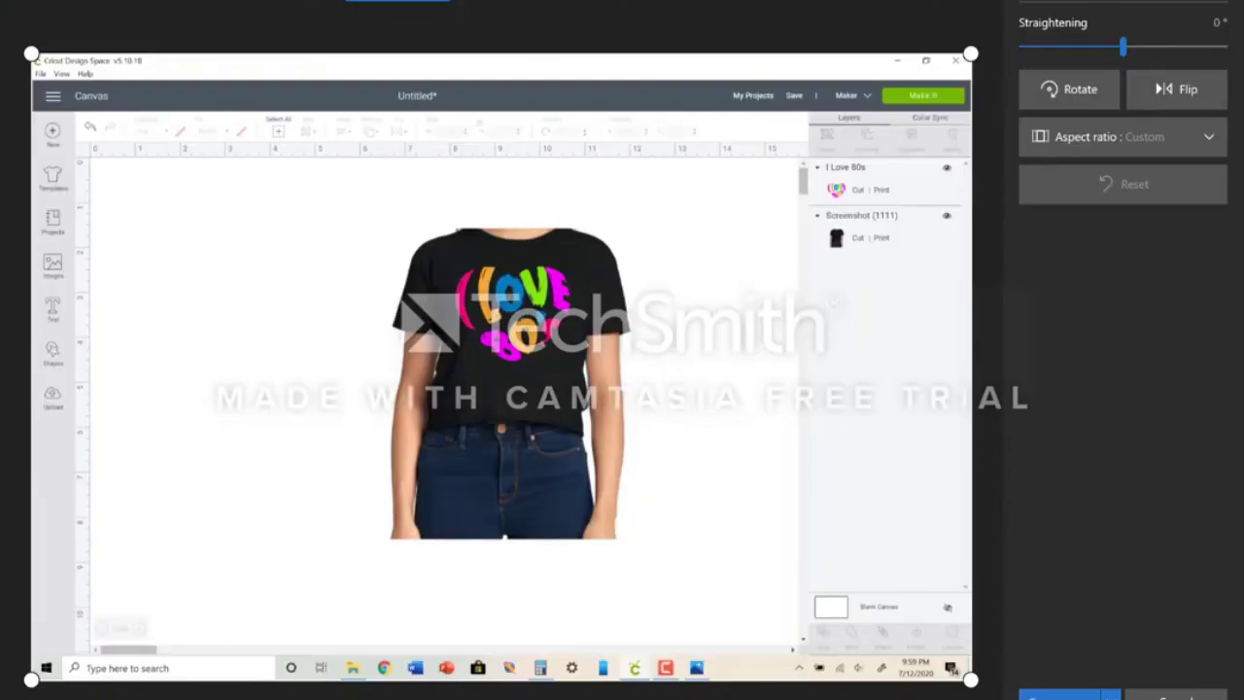
Crop the white-background screenshot around the shirt model, aligning the lower crop edge with the end of the jeans.
{"action": "left_click_drag", "start_coordinate": [33, 55], "coordinate": [366, 225]}
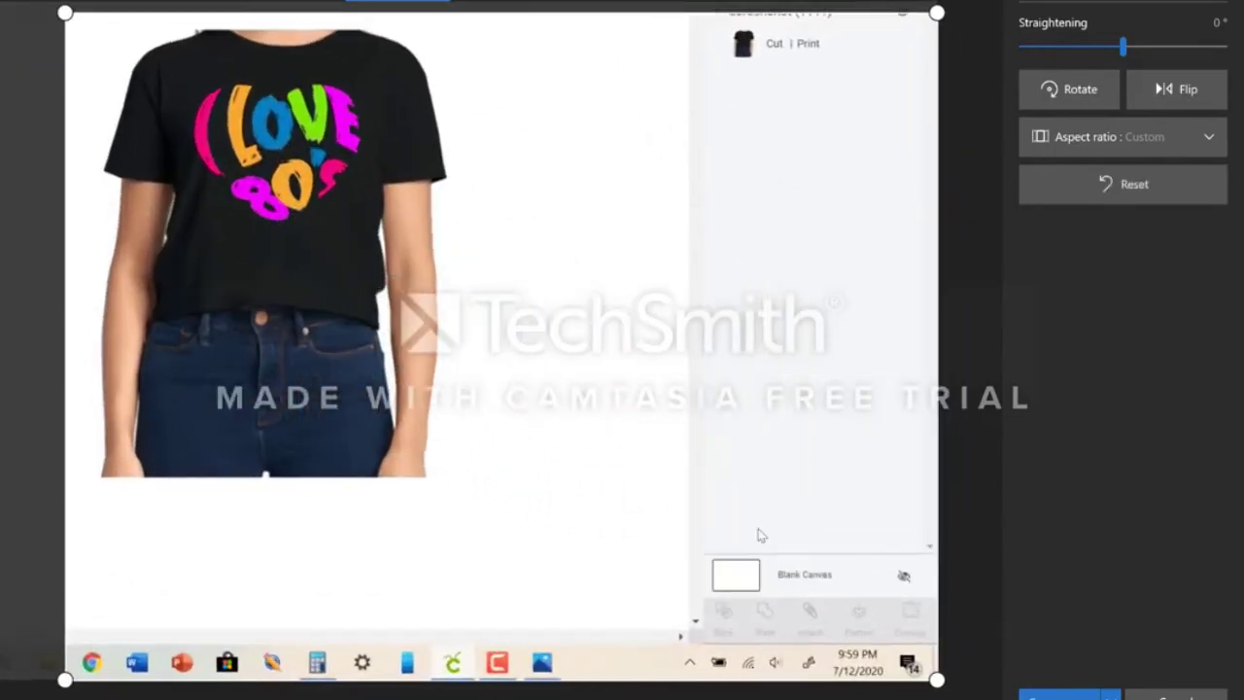
{"action": "left_click_drag", "start_coordinate": [931, 676], "coordinate": [486, 499]}
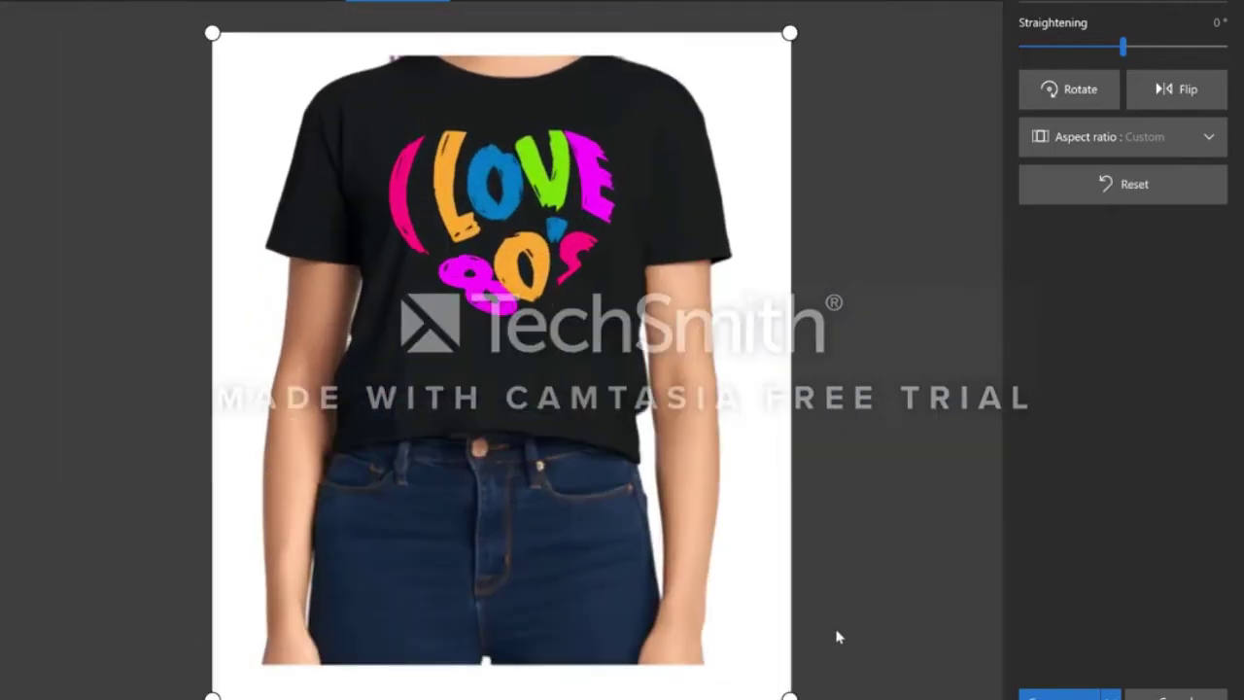
{"action": "left_click_drag", "start_coordinate": [670, 696], "coordinate": [668, 667]}
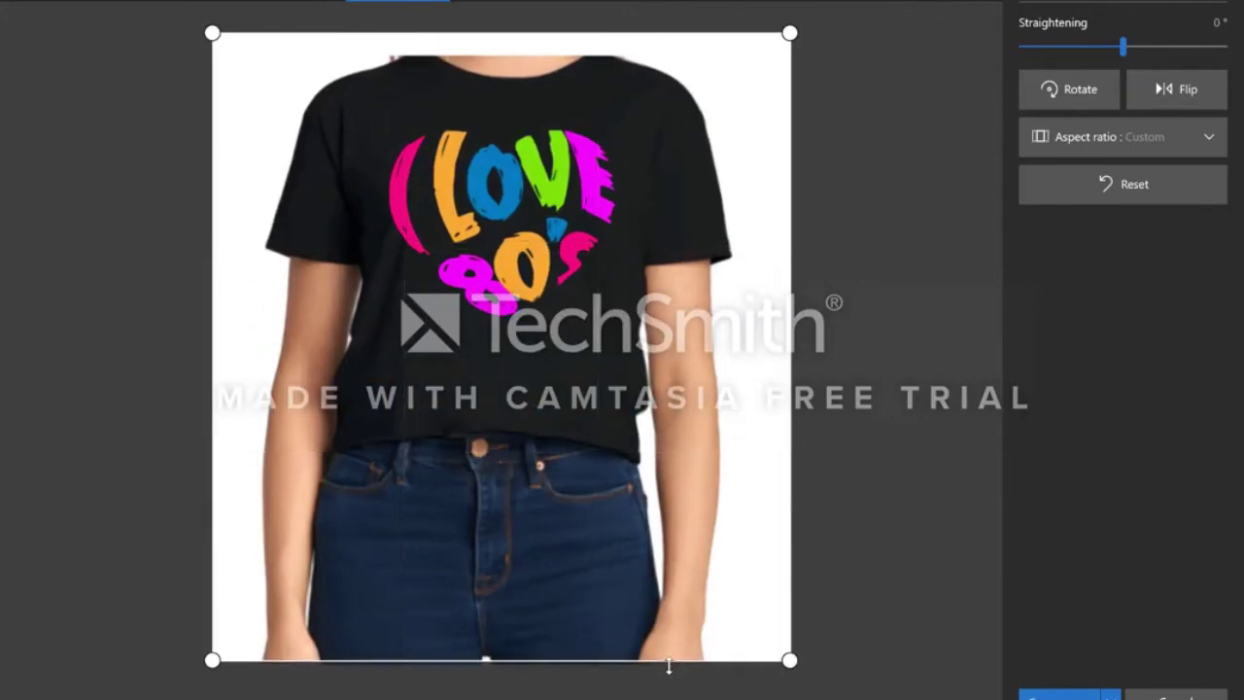